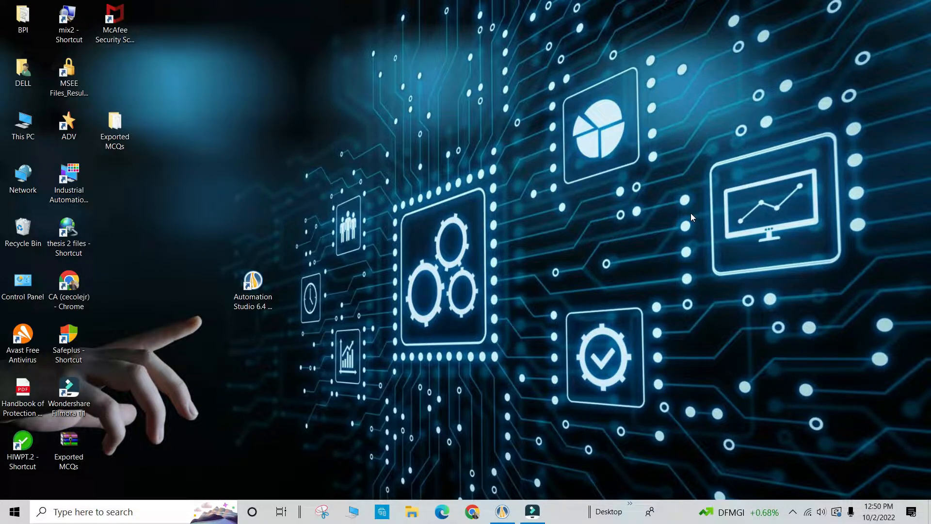
# Open Automation Studio 6.4 Professional, then close and redisplay the Library Explorer.
pyautogui.click(254, 280)
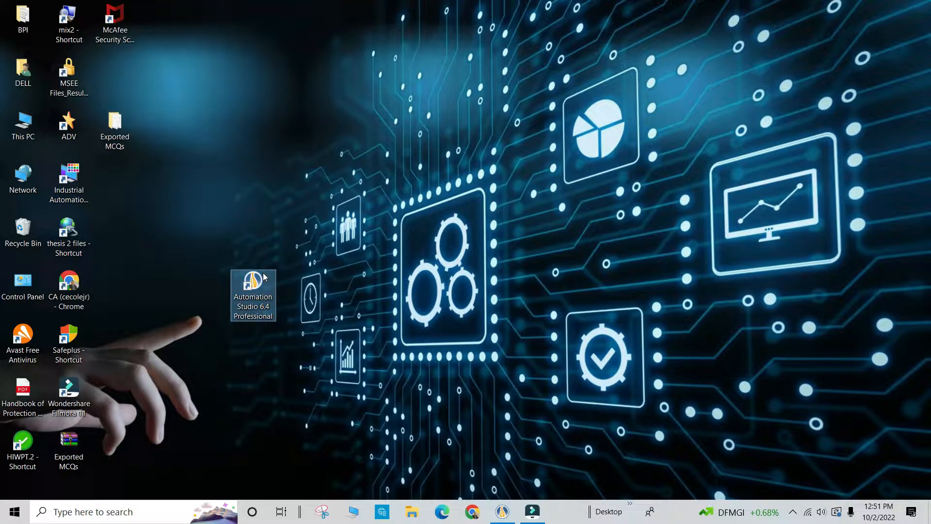
pyautogui.doubleClick(264, 277)
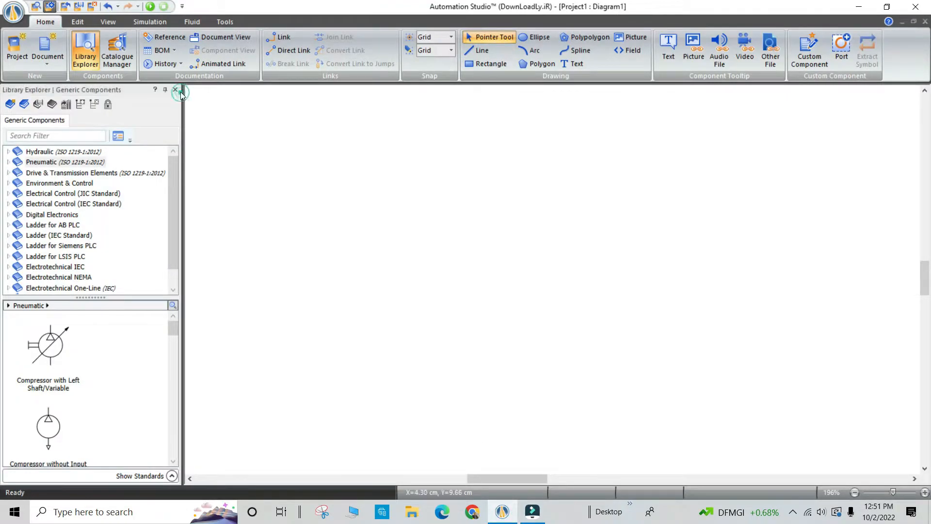
pyautogui.click(175, 90)
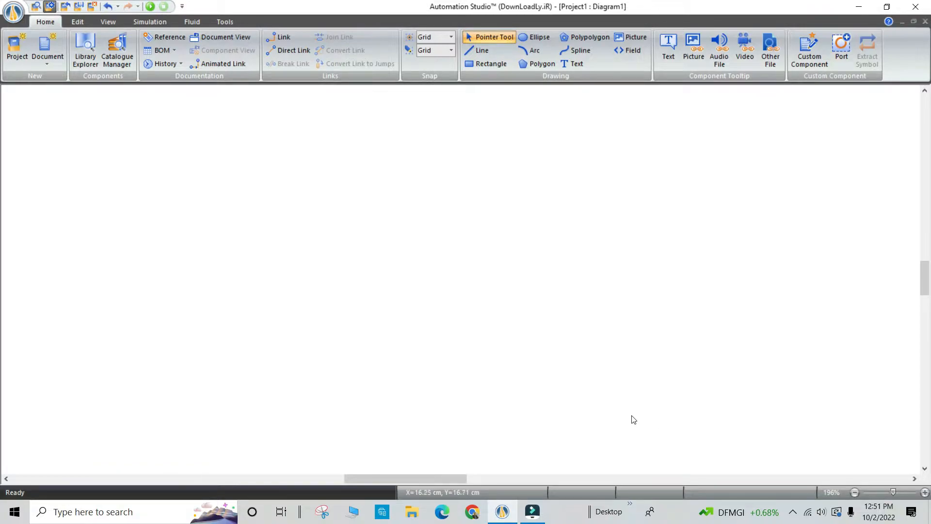
pyautogui.click(94, 56)
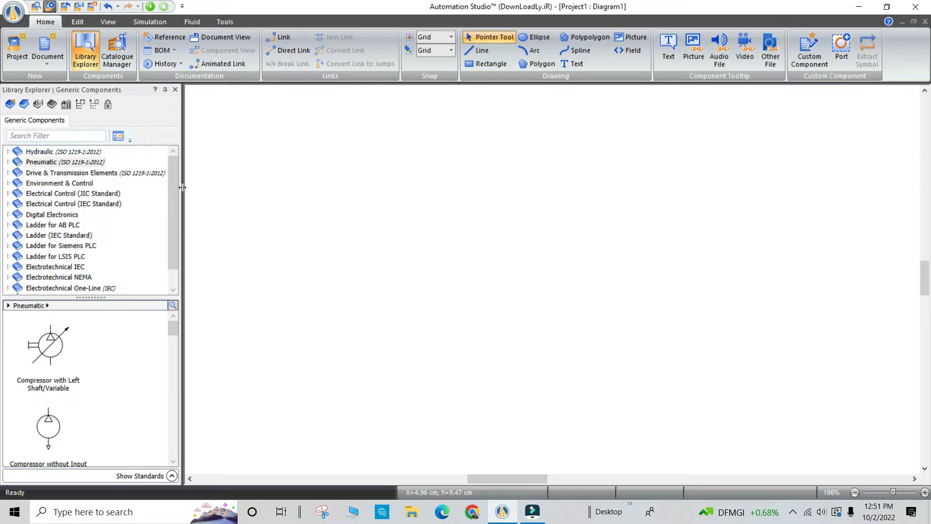
pyautogui.moveTo(172, 188)
pyautogui.mouseDown()
pyautogui.moveTo(174, 229)
pyautogui.moveTo(179, 186)
pyautogui.mouseUp()
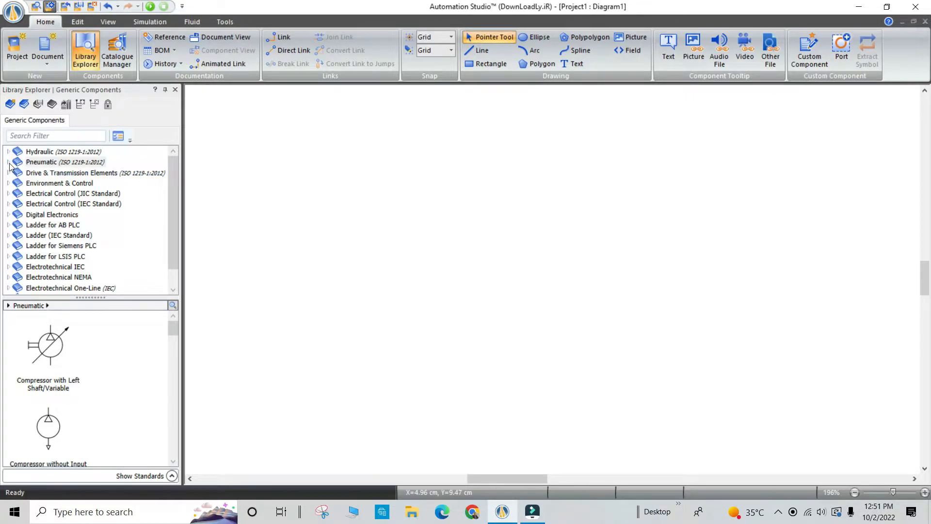
# Expand the Pneumatic library down to Directional Valves and list the 3/2-Way NC Valves.
pyautogui.click(32, 163)
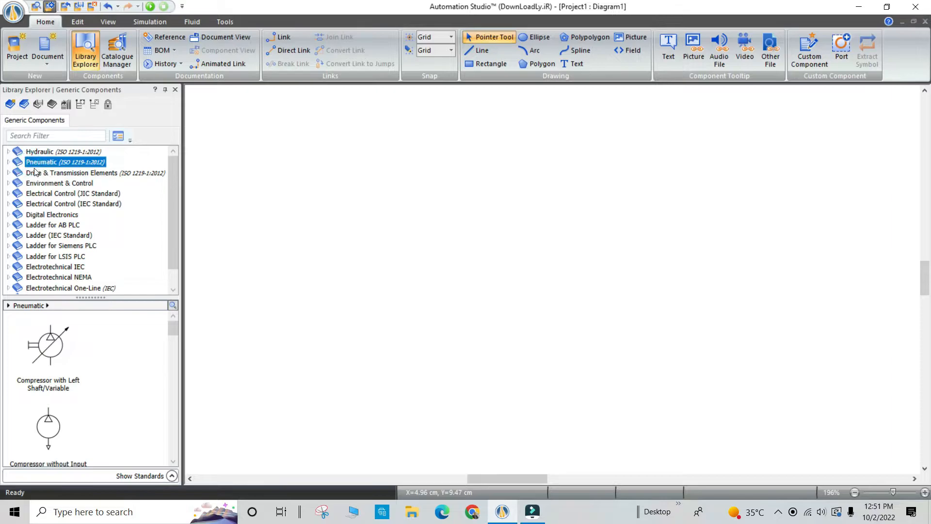
pyautogui.click(8, 163)
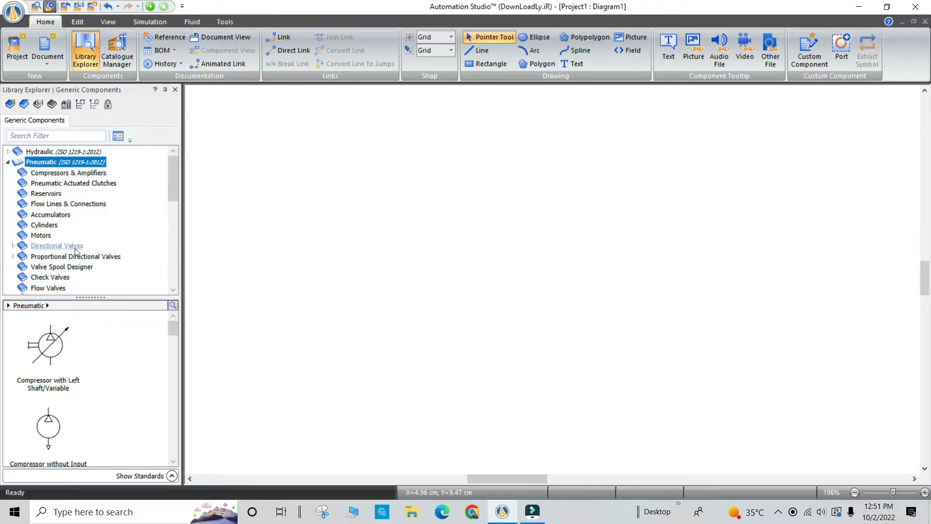
pyautogui.scroll(-1, 82, 269)
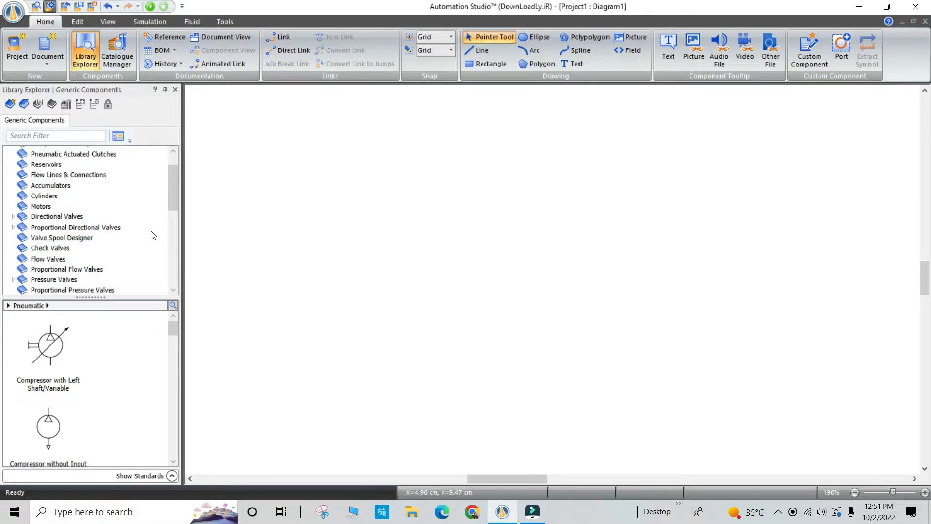
pyautogui.moveTo(176, 200); pyautogui.dragTo(179, 189)
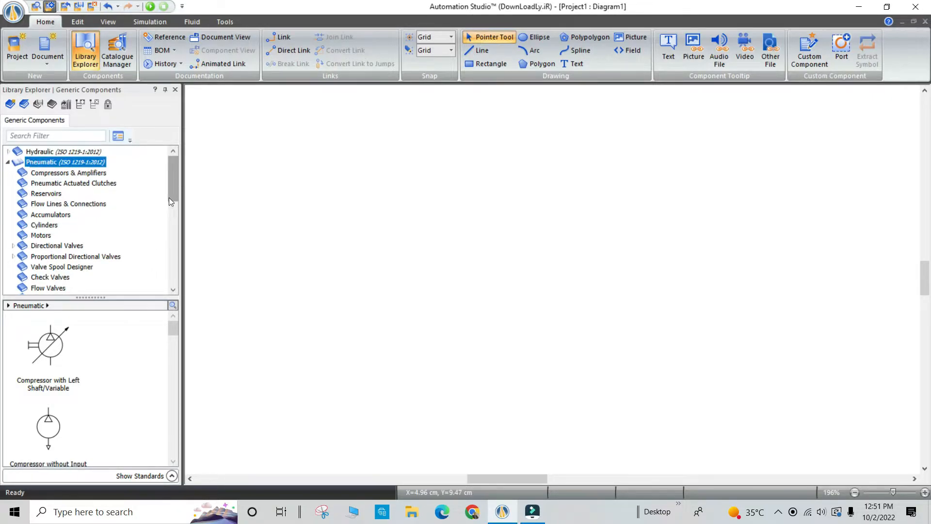
pyautogui.click(13, 246)
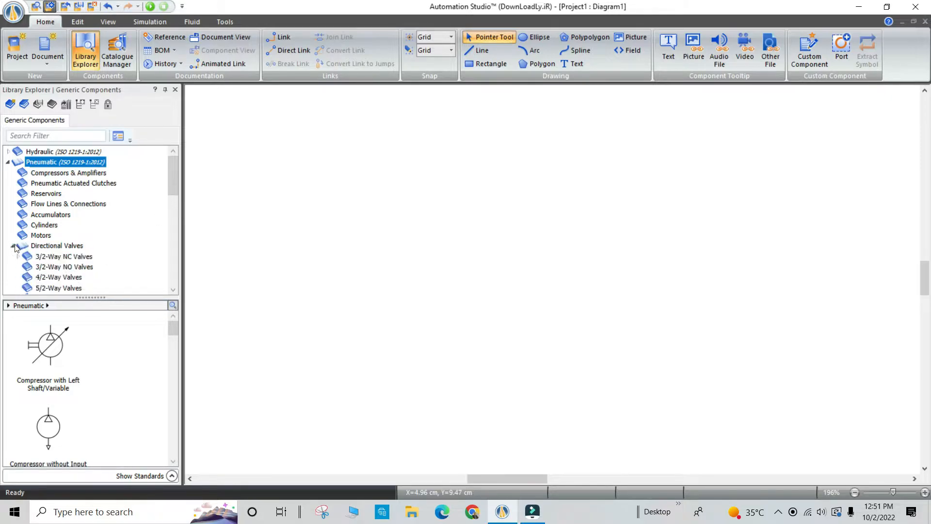
pyautogui.moveTo(176, 176); pyautogui.dragTo(177, 186)
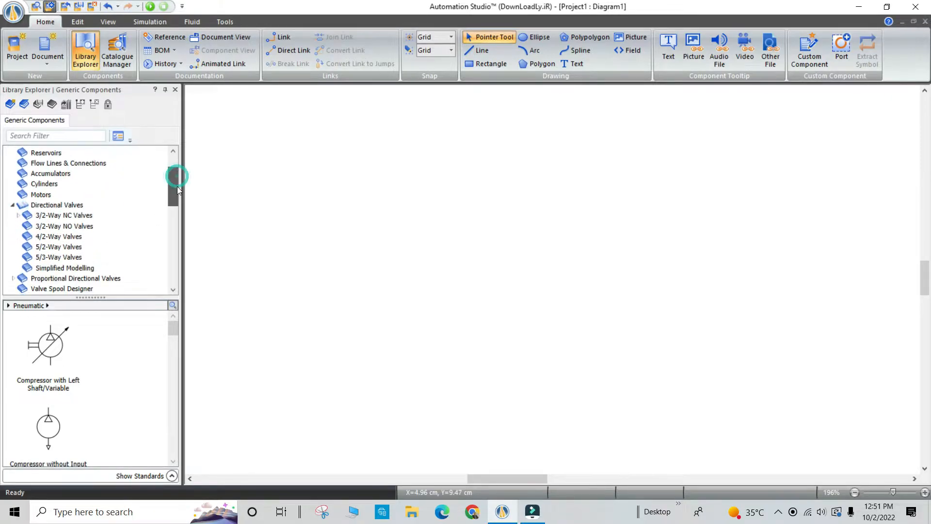
pyautogui.click(55, 219)
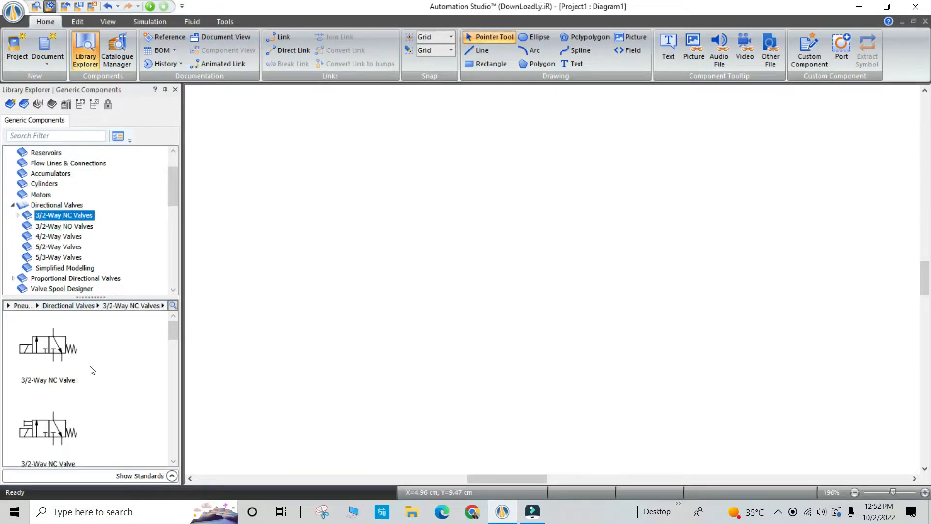
# Place the second 3/2-Way NC Valve from the library in the middle of the diagram and delete its "? (ls)" label.
pyautogui.scroll(-1, 94, 365)
pyautogui.moveTo(48, 401); pyautogui.dragTo(507, 232)
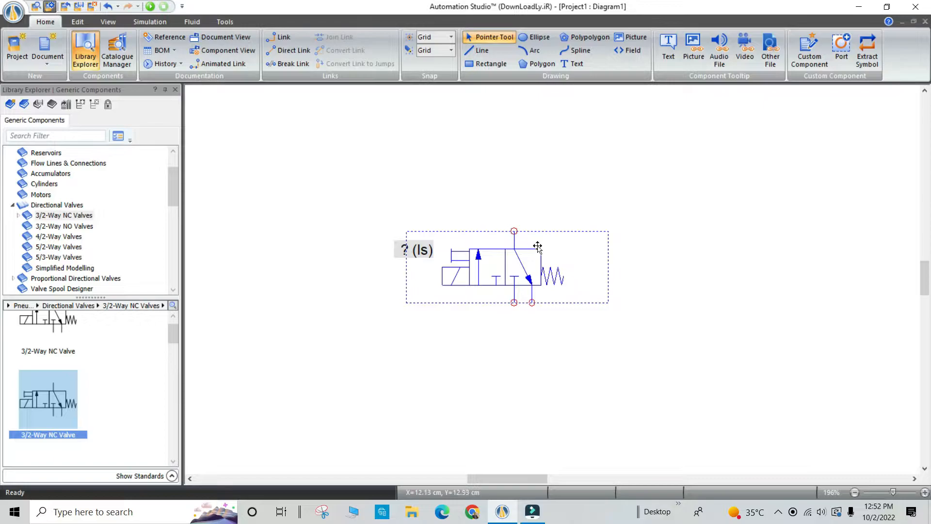
pyautogui.click(358, 256)
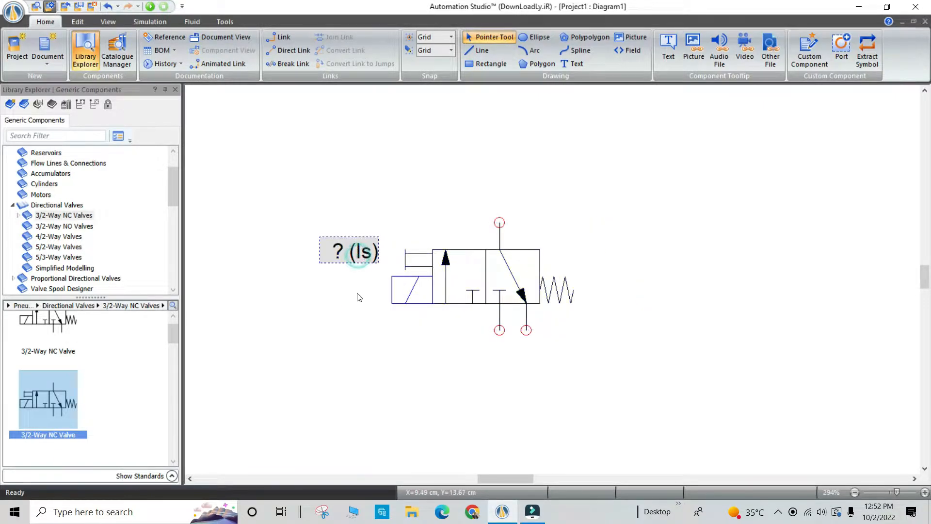
pyautogui.press('Delete')
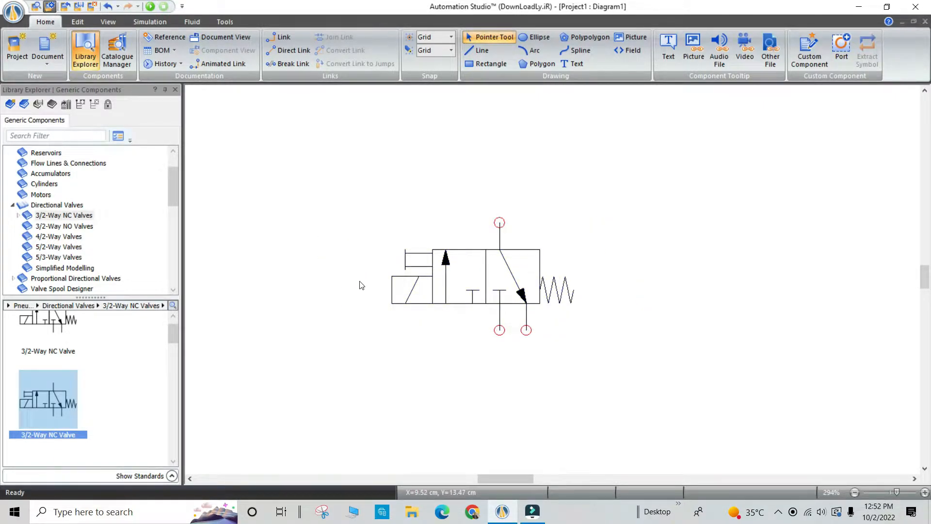
pyautogui.scroll(1, 361, 285)
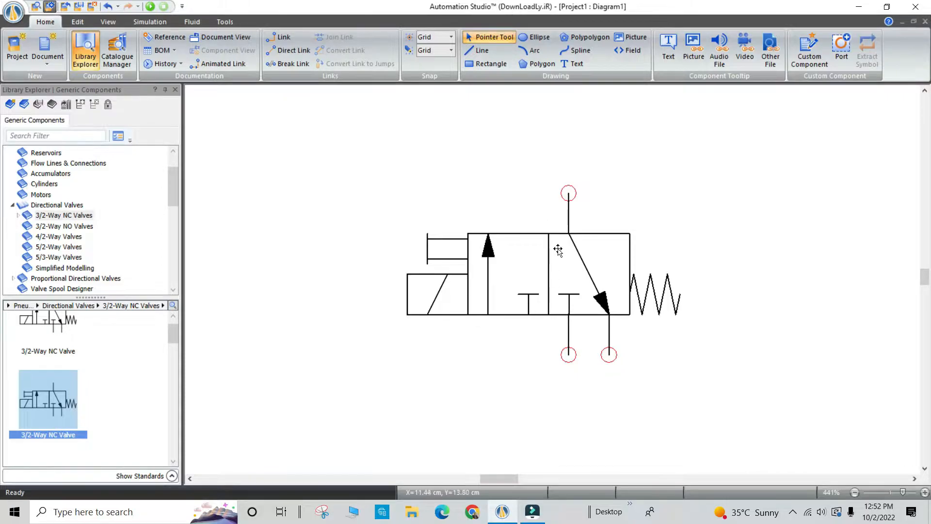
# Add a text label reading "3/2 valve" beside the valve symbol's solenoid side.
pyautogui.click(573, 64)
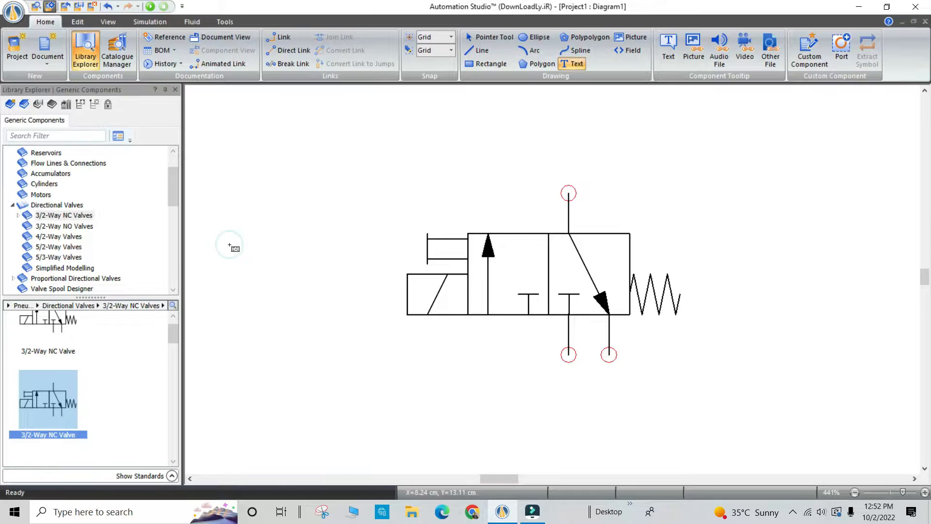
pyautogui.moveTo(206, 233); pyautogui.dragTo(258, 255)
pyautogui.write('3/2 valve')
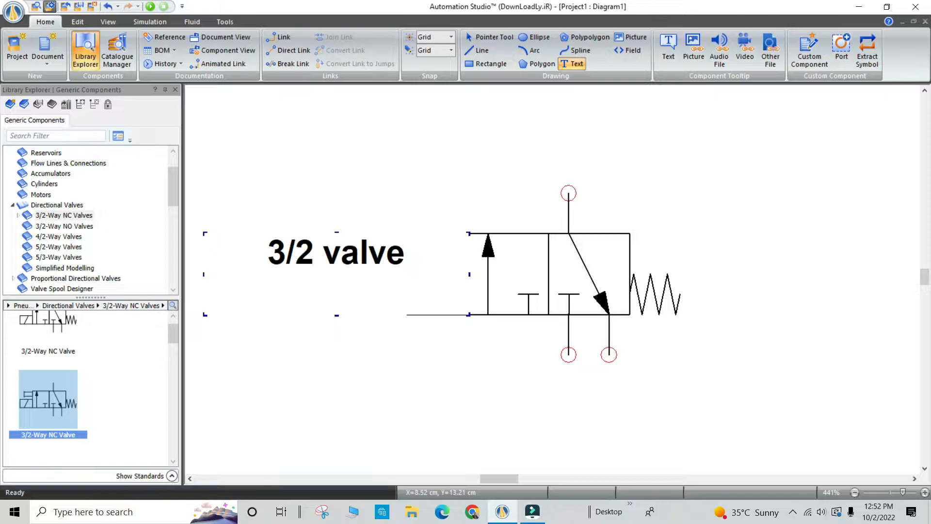
pyautogui.press('Return')
pyautogui.click(457, 158)
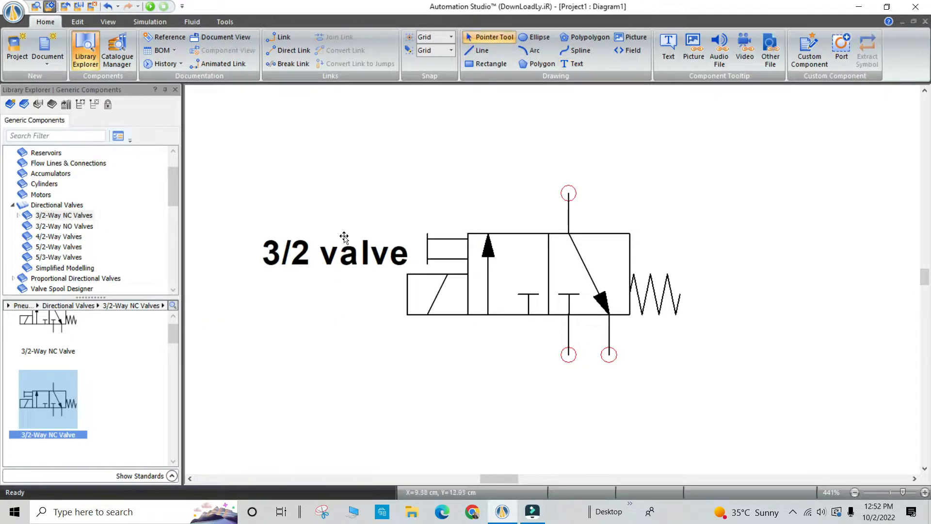
# Move the "3/2 valve" label up and away from the valve symbol so its text box clears the solenoid.
pyautogui.moveTo(344, 249); pyautogui.dragTo(302, 246)
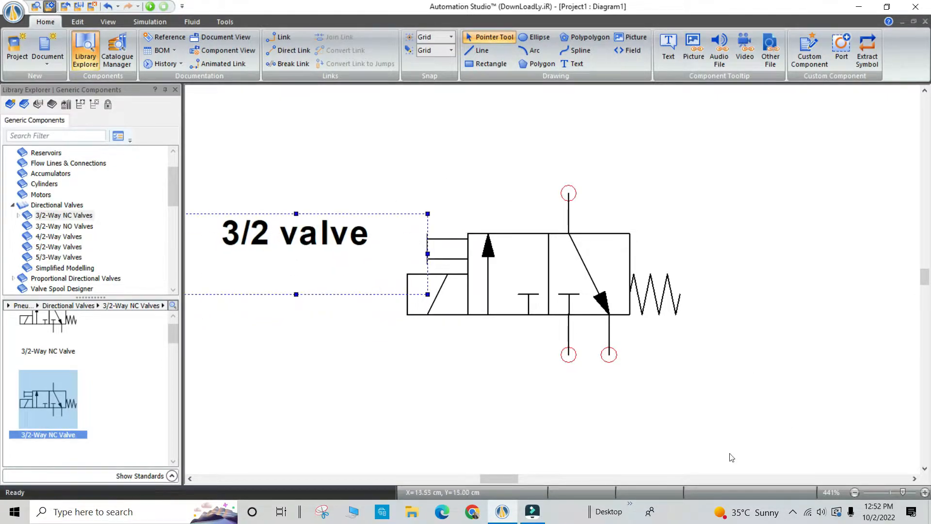
pyautogui.moveTo(515, 482); pyautogui.dragTo(505, 480)
pyautogui.moveTo(493, 238); pyautogui.dragTo(413, 237)
pyautogui.moveTo(495, 480); pyautogui.dragTo(496, 479)
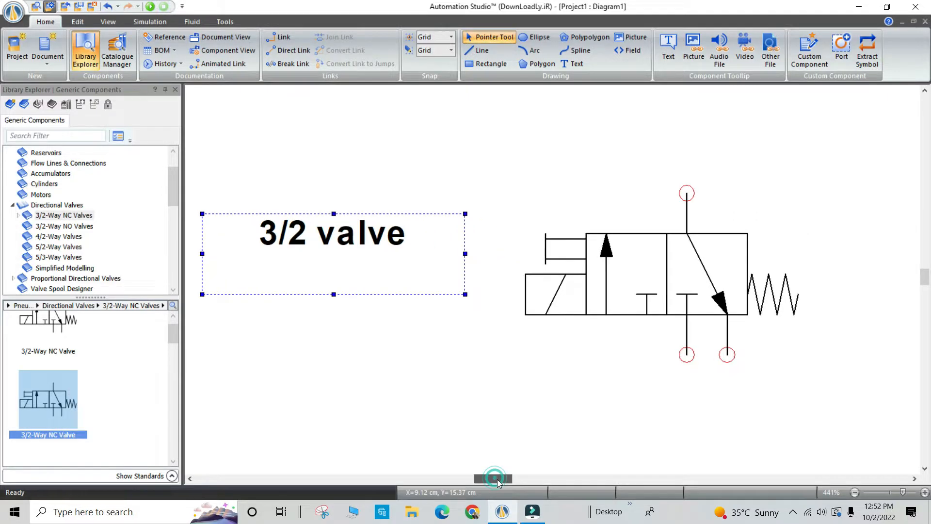
pyautogui.click(515, 425)
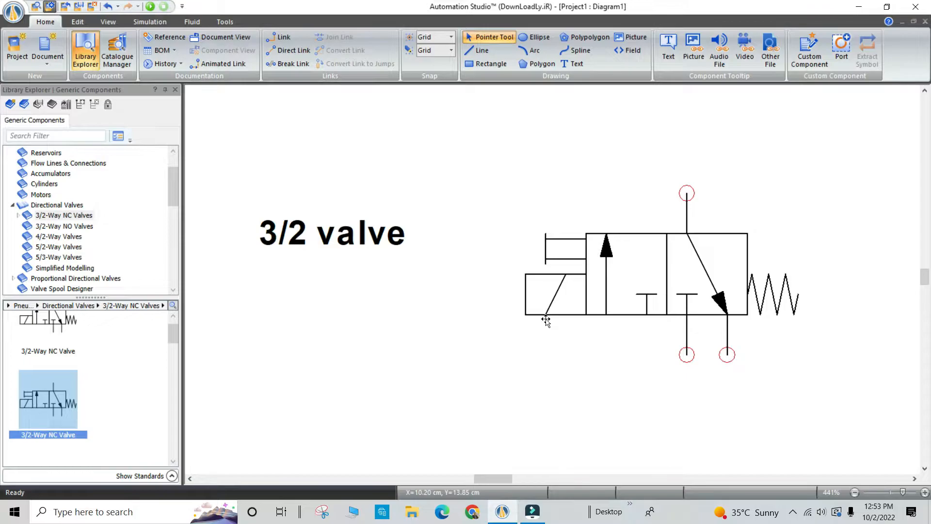
# Add a second text label reading "pushbutton with spring" below the "3/2 valve" label.
pyautogui.click(575, 64)
pyautogui.click(213, 286)
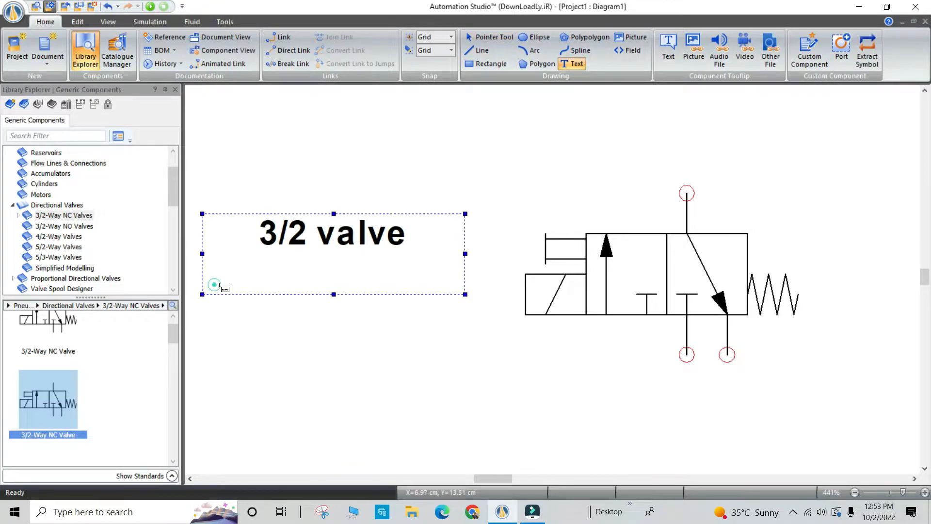
pyautogui.moveTo(202, 314); pyautogui.dragTo(381, 376)
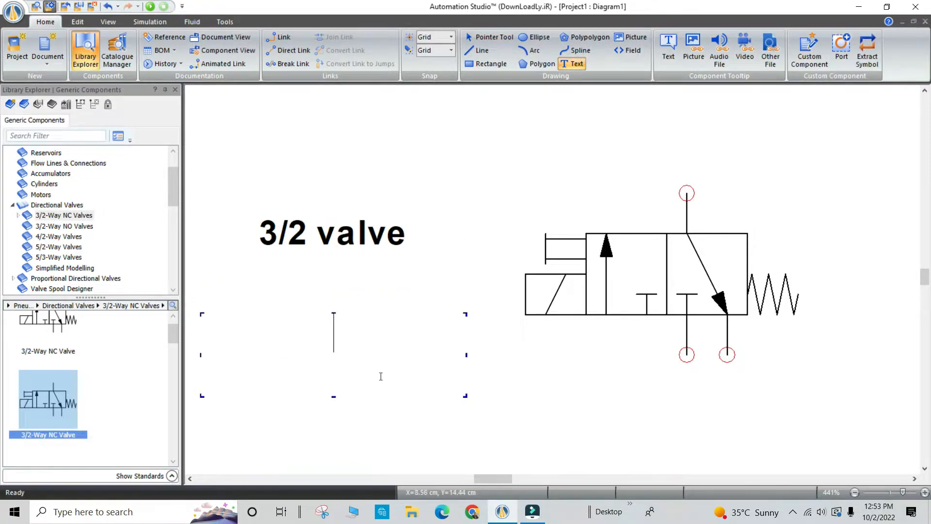
pyautogui.write('pushb')
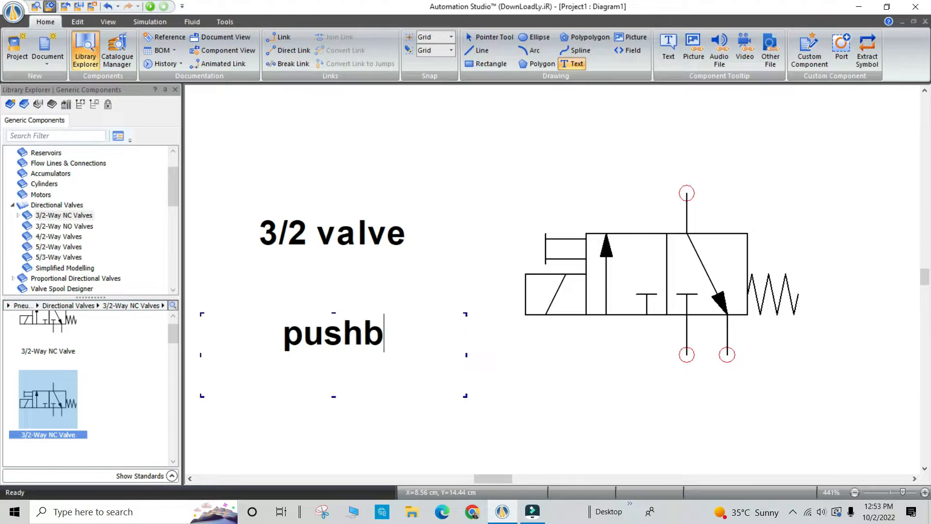
pyautogui.write('utton with')
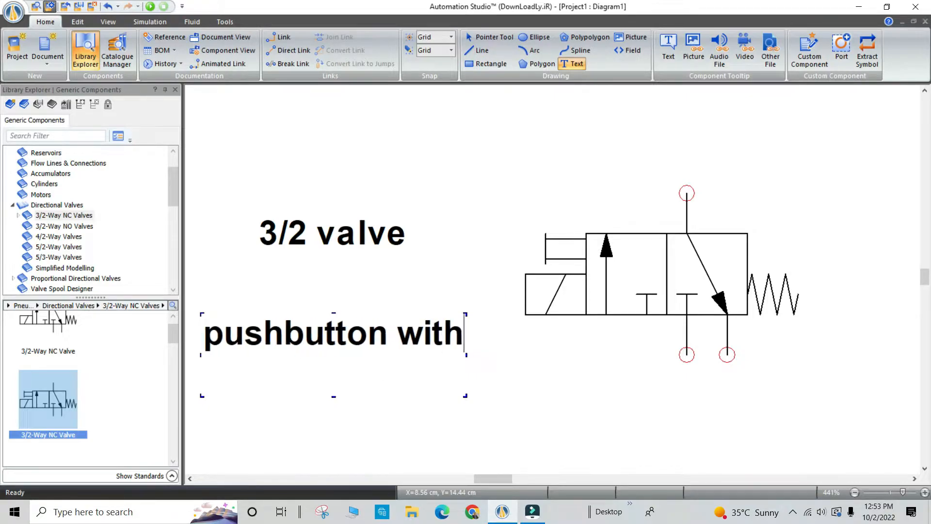
pyautogui.write(' srping')
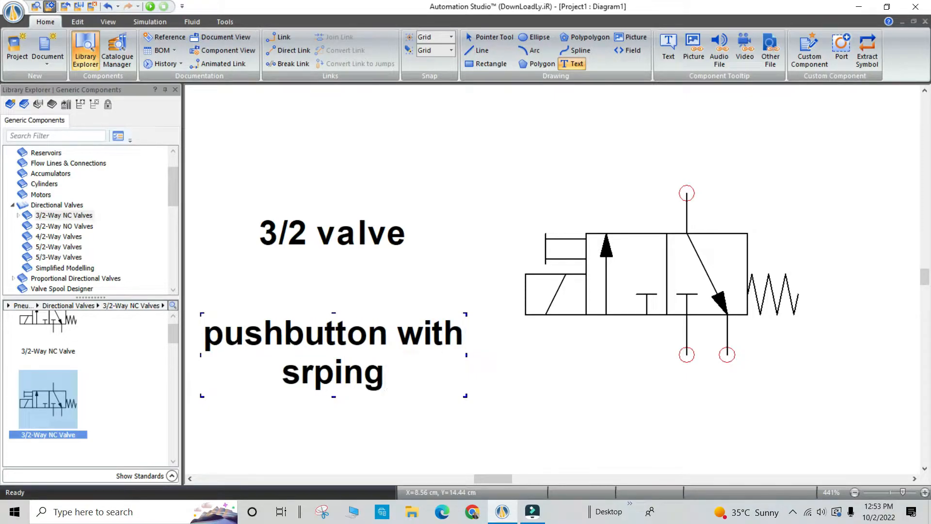
pyautogui.press('BackSpace')
pyautogui.press('BackSpace')
pyautogui.press('BackSpace')
pyautogui.press('BackSpace')
pyautogui.press('BackSpace')
pyautogui.write('pr')
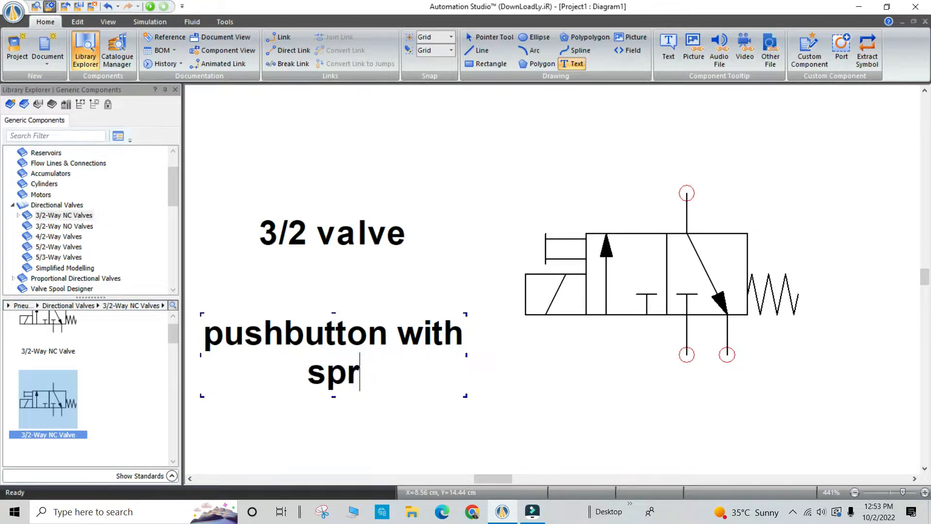
pyautogui.write('ing')
pyautogui.click(502, 379)
# Move the "pushbutton with spring" label up directly beneath the "3/2 valve" text.
pyautogui.click(400, 367)
pyautogui.moveTo(349, 337); pyautogui.dragTo(350, 277)
pyautogui.click(557, 393)
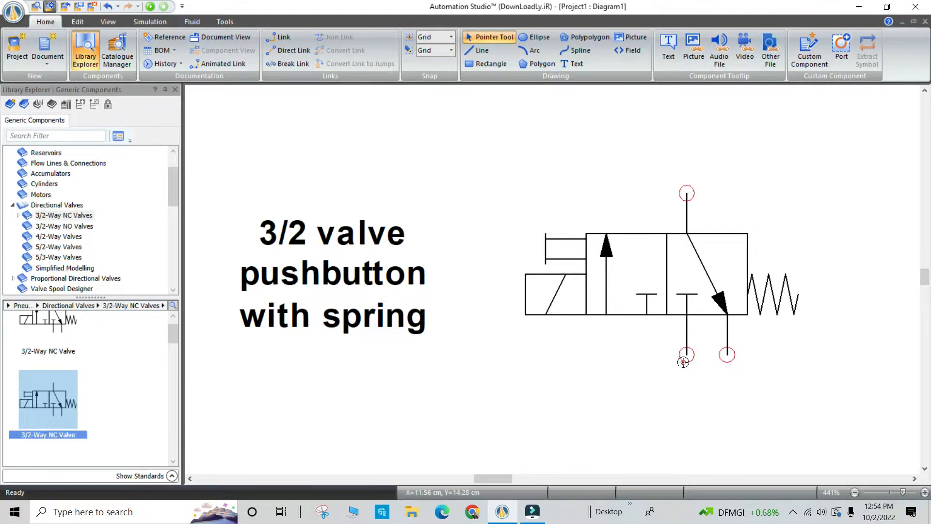
# Add a third text label reading "normally closed" below the "pushbutton with spring" label.
pyautogui.click(572, 64)
pyautogui.click(221, 369)
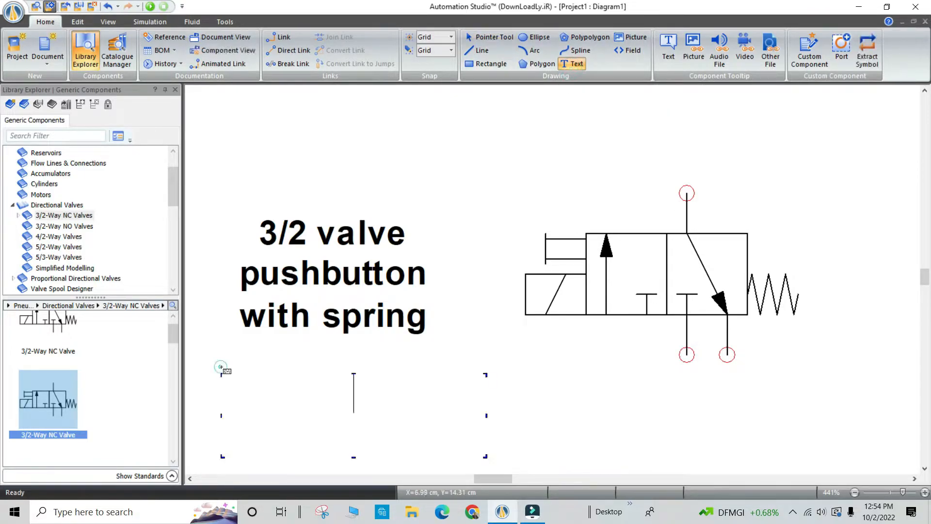
pyautogui.write('normall')
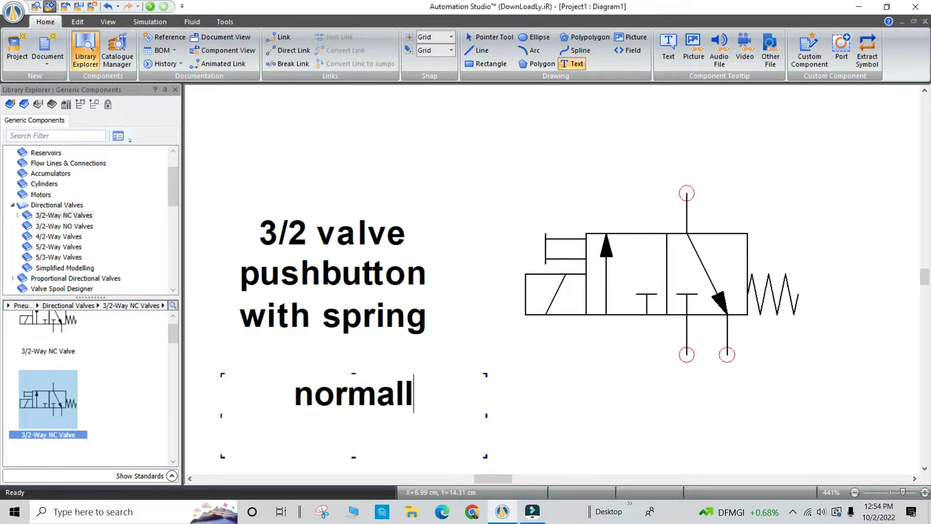
pyautogui.write('y closed')
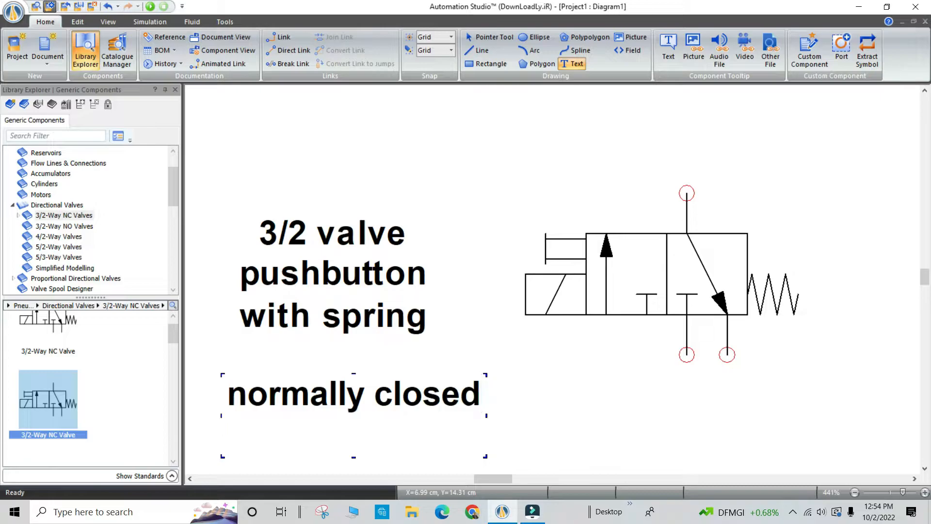
pyautogui.click(587, 406)
# Move the "normally closed" label directly beneath "with spring" and widen its text box to fit on one line.
pyautogui.moveTo(303, 366); pyautogui.dragTo(304, 365)
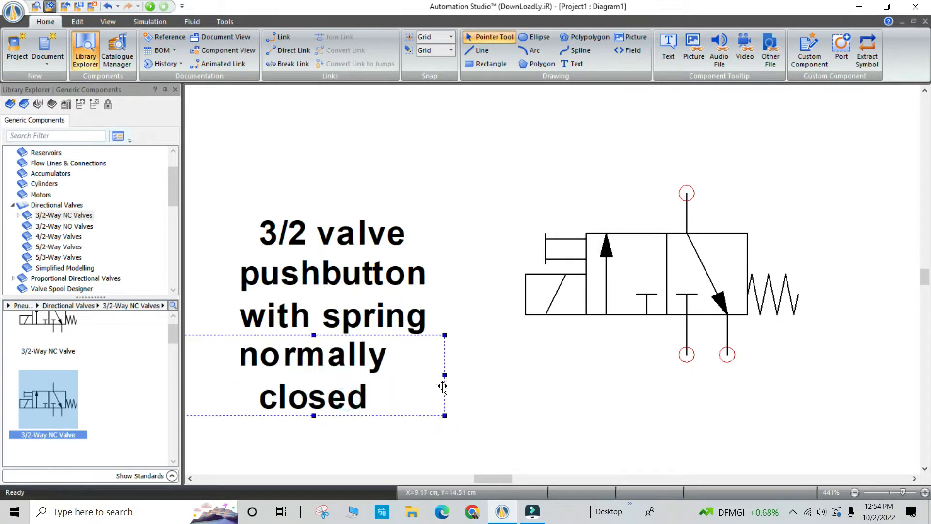
pyautogui.moveTo(445, 375); pyautogui.dragTo(477, 374)
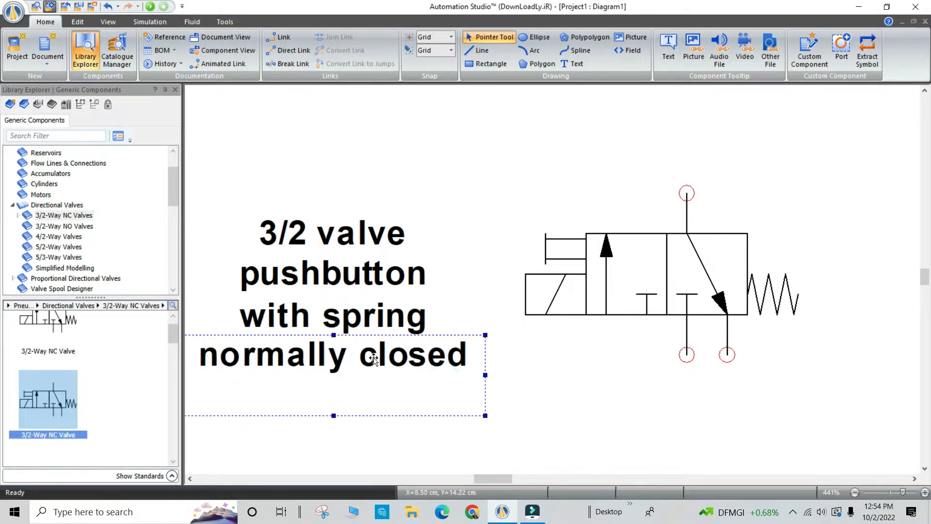
pyautogui.click(658, 408)
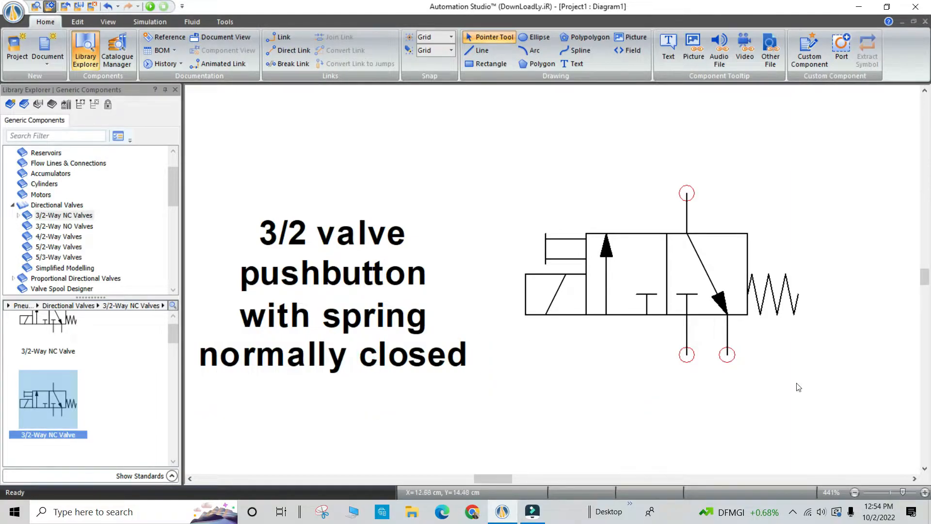
# Place a pneumatic pressure source below and to the left of the valve and link it to the valve's lower-left port.
pyautogui.scroll(-2, 797, 387)
pyautogui.moveTo(495, 481); pyautogui.dragTo(510, 481)
pyautogui.moveTo(926, 283); pyautogui.dragTo(926, 289)
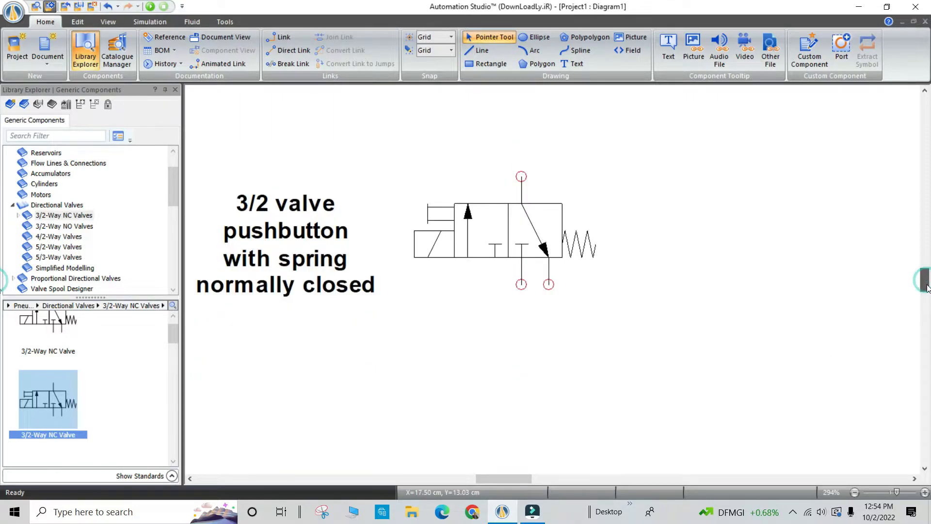
pyautogui.click(14, 207)
pyautogui.scroll(2, 52, 208)
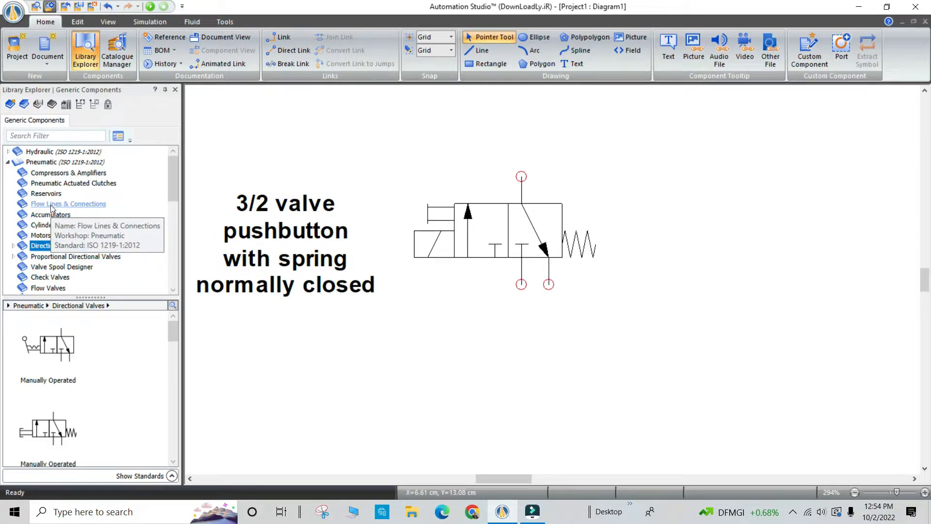
pyautogui.click(48, 173)
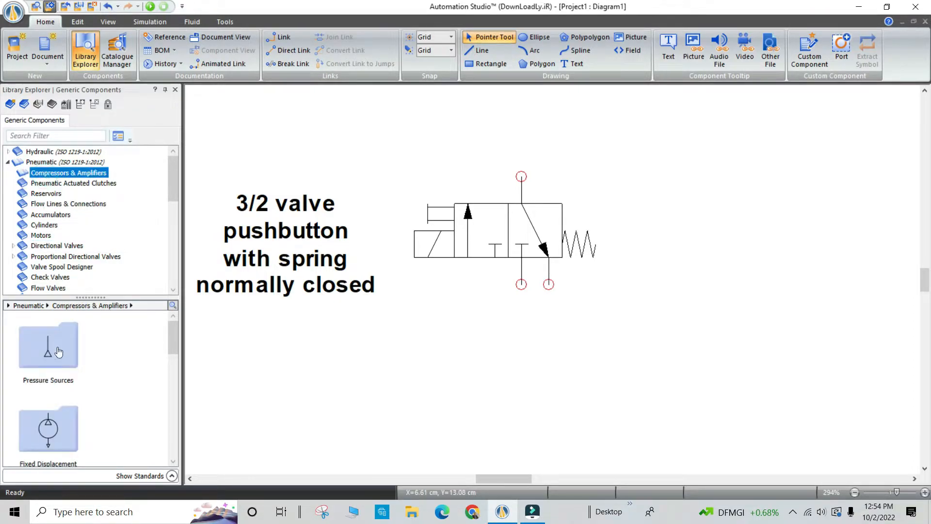
pyautogui.moveTo(49, 356); pyautogui.dragTo(446, 346)
pyautogui.click(543, 390)
pyautogui.click(441, 338)
pyautogui.click(521, 338)
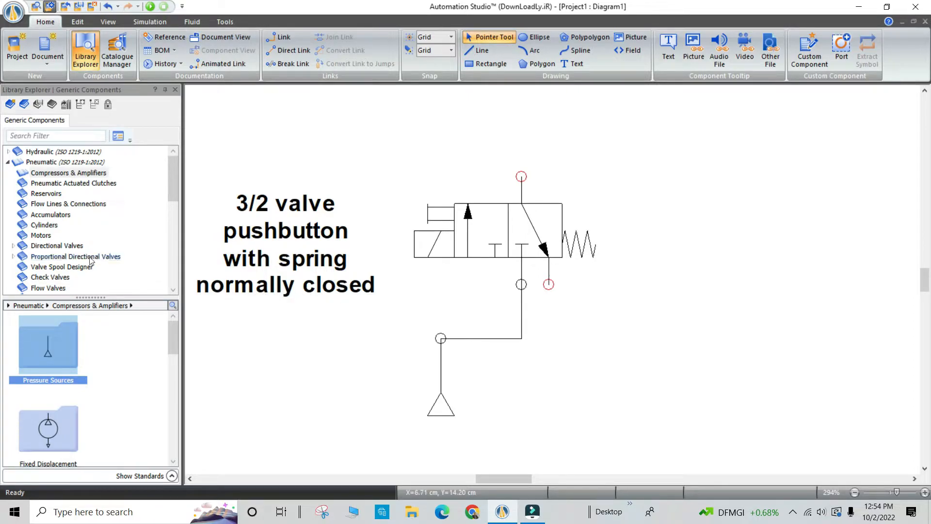
# Place a pneumatic single-acting cylinder with spring return above the valve, leaving space between the two for a line.
pyautogui.click(48, 225)
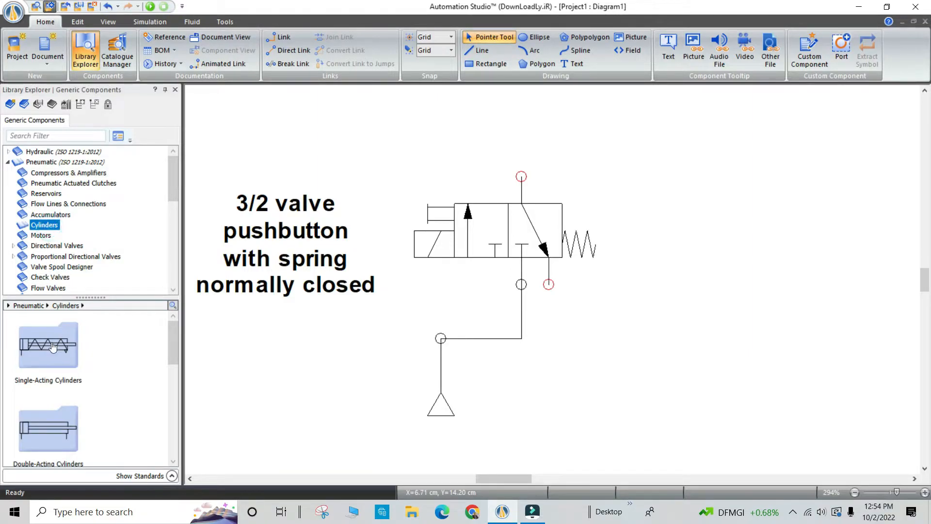
pyautogui.scroll(1, 367, 340)
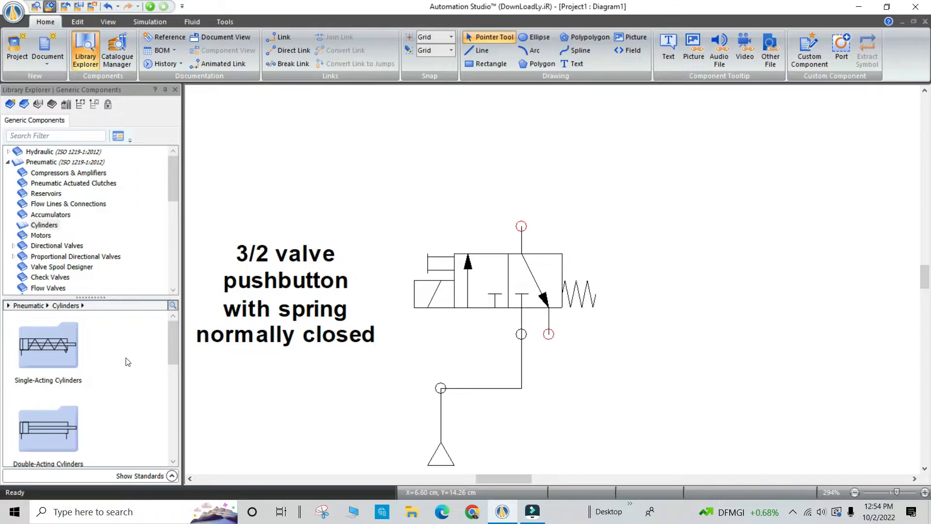
pyautogui.doubleClick(57, 355)
pyautogui.click(59, 353)
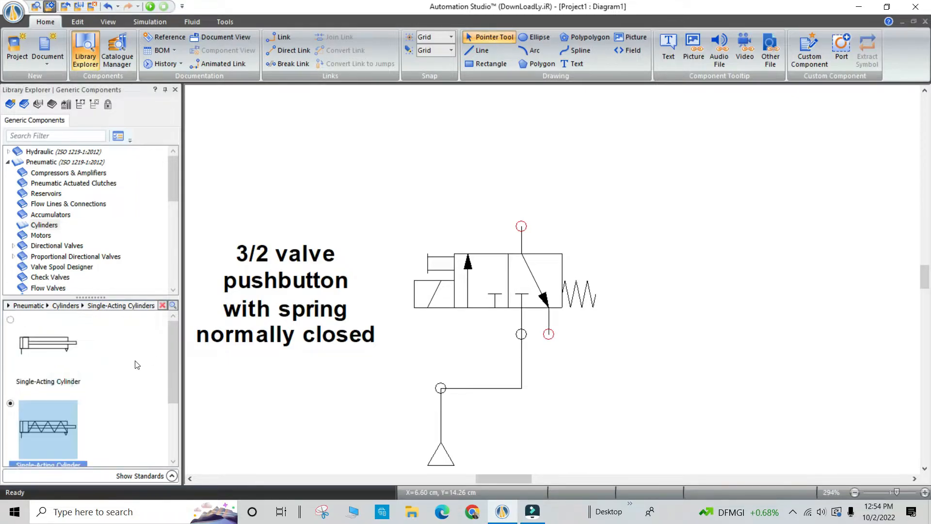
pyautogui.moveTo(57, 399); pyautogui.dragTo(655, 112)
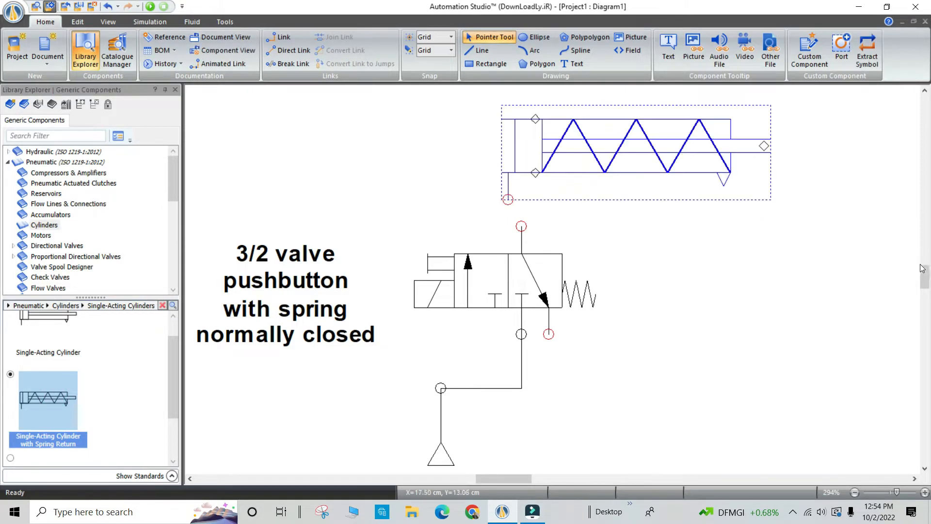
pyautogui.moveTo(924, 272); pyautogui.dragTo(924, 265)
pyautogui.moveTo(680, 238); pyautogui.dragTo(704, 210)
pyautogui.click(721, 290)
# Link the cylinder's port to the valve's upper port and nudge the cylinder left so the line runs straight.
pyautogui.click(523, 274)
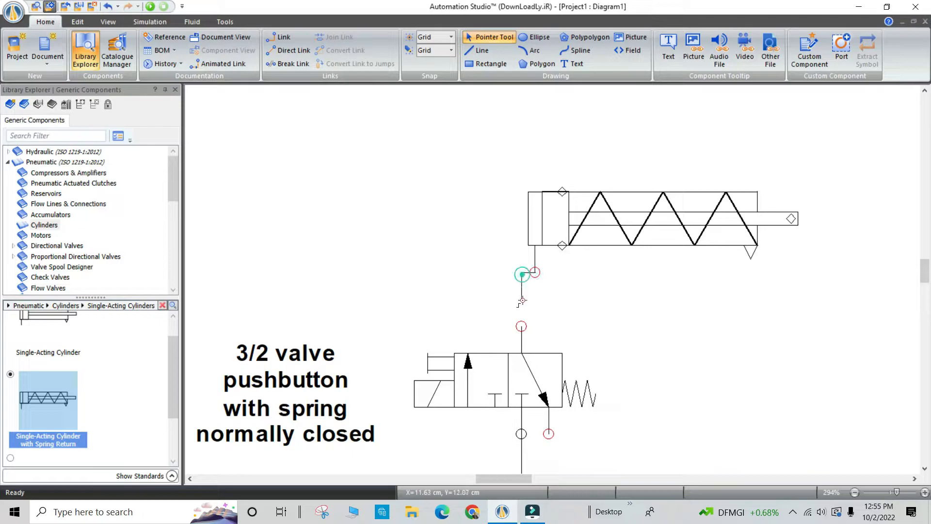
pyautogui.click(521, 326)
pyautogui.click(624, 226)
pyautogui.press('Left')
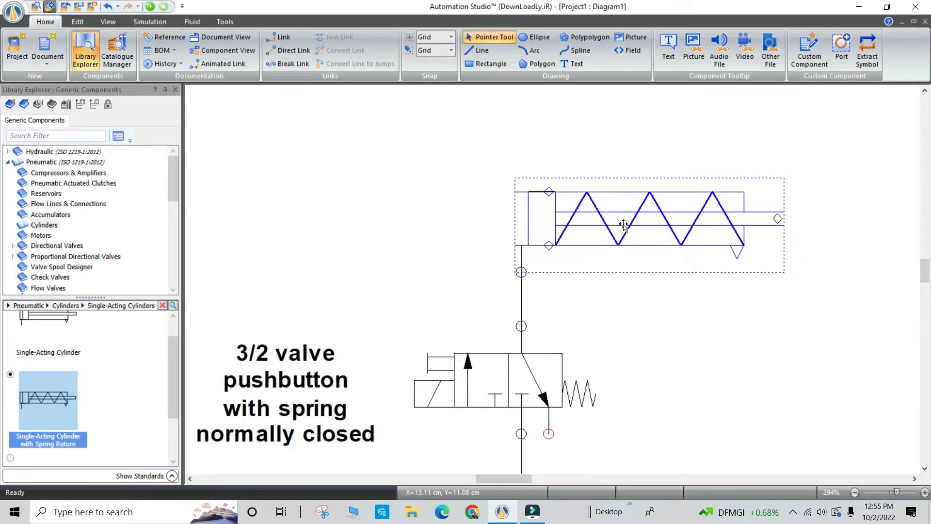
pyautogui.click(835, 319)
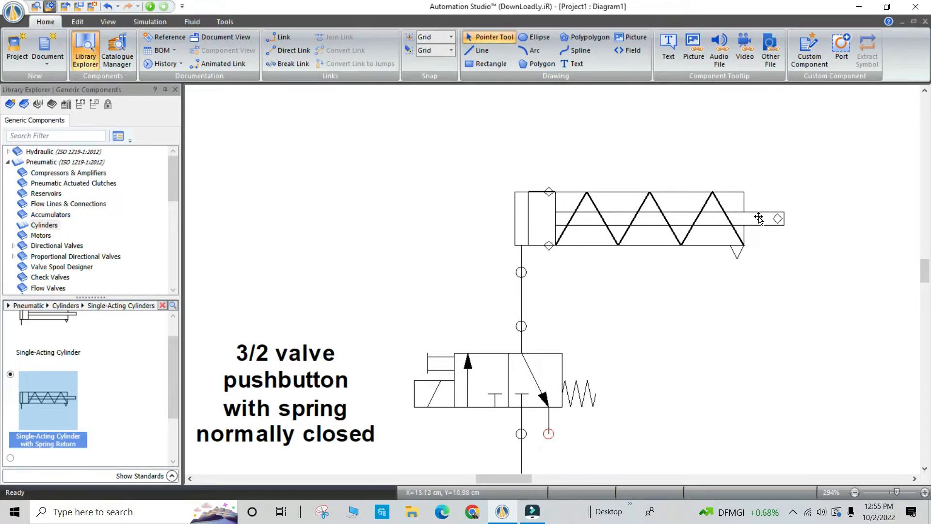
# Place a pneumatic exhaust from the flow lines and connections library below and to the right of the valve.
pyautogui.moveTo(929, 268); pyautogui.dragTo(928, 281)
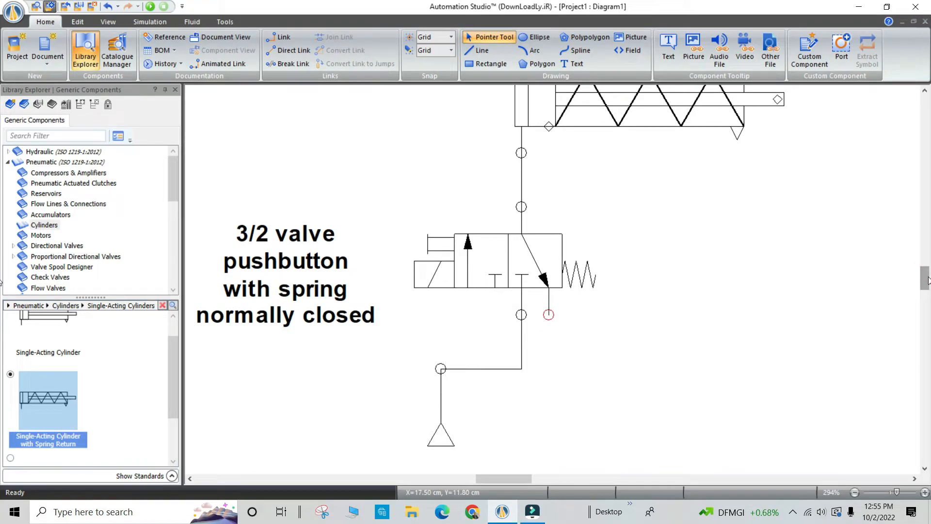
pyautogui.click(89, 188)
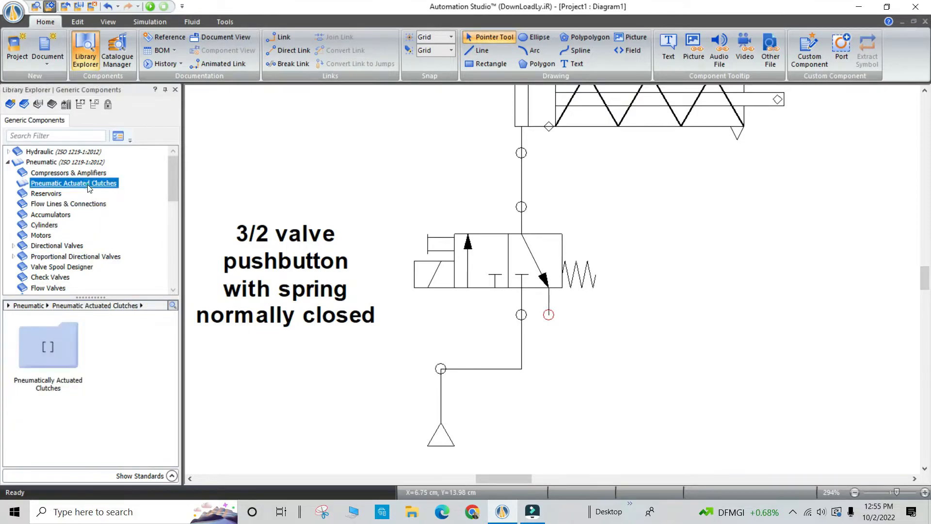
pyautogui.click(72, 205)
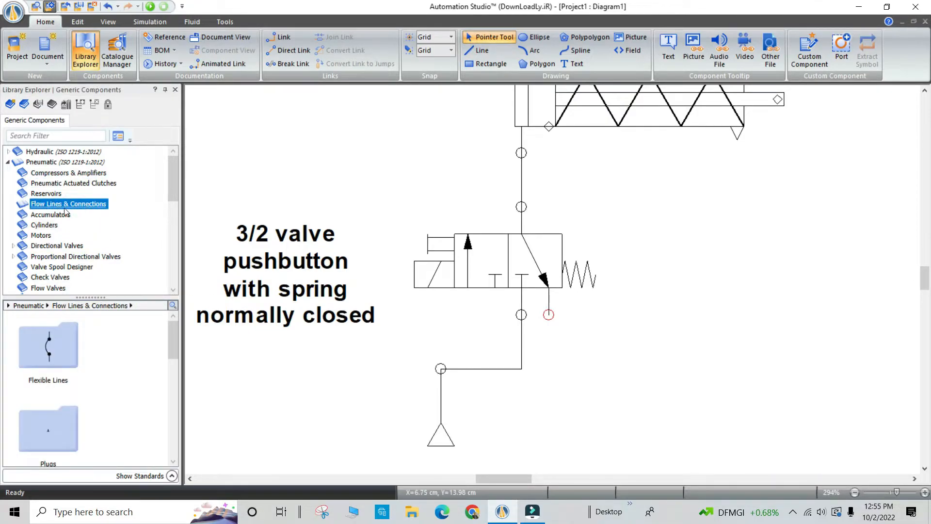
pyautogui.moveTo(174, 177); pyautogui.dragTo(171, 204)
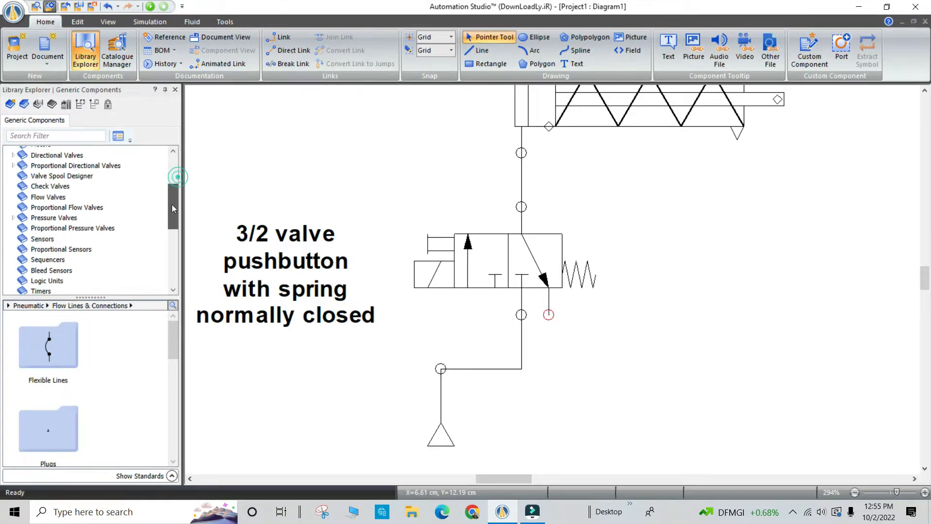
pyautogui.moveTo(170, 337); pyautogui.dragTo(169, 365)
pyautogui.moveTo(56, 397); pyautogui.dragTo(697, 349)
pyautogui.click(736, 315)
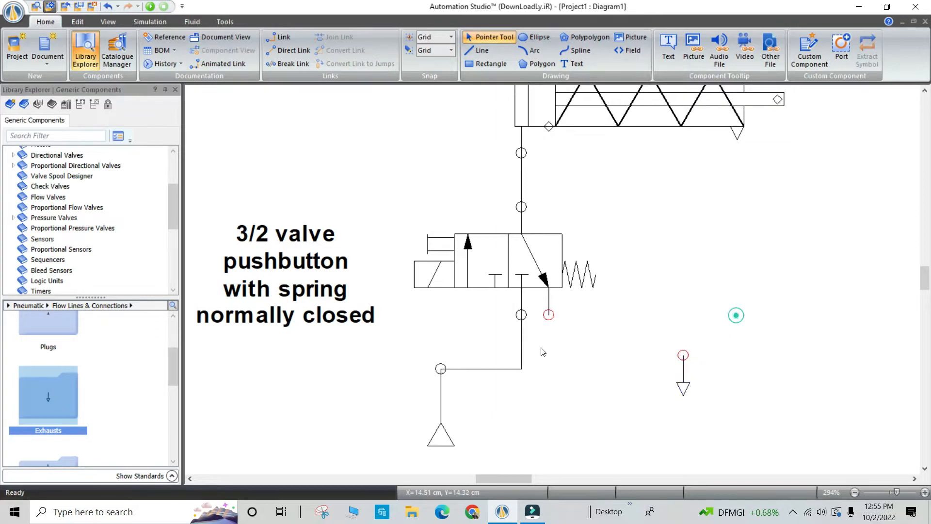
# Link the valve's open lower-right port to the exhaust with a right-angled line.
pyautogui.click(548, 317)
pyautogui.click(686, 316)
pyautogui.click(682, 355)
pyautogui.click(743, 350)
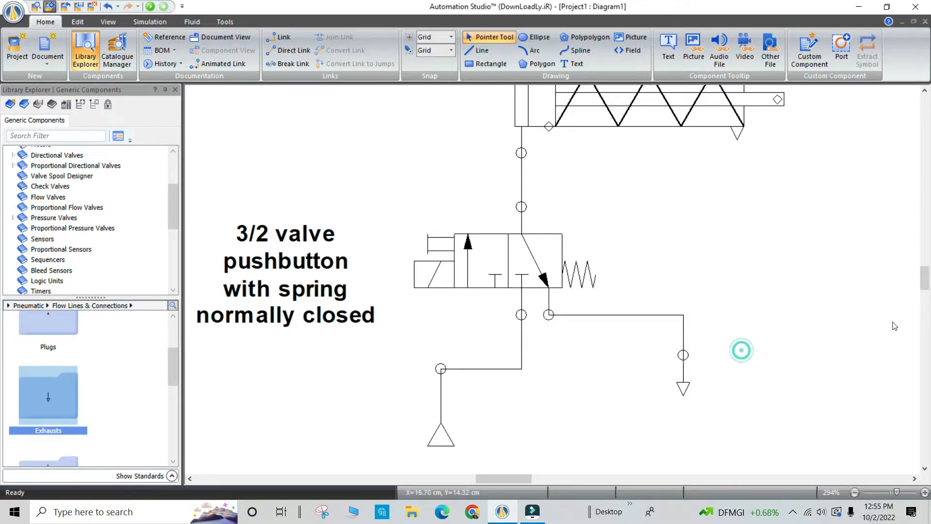
# Add a text label reading "cylinder" and move it above the spring-return cylinder.
pyautogui.moveTo(925, 289); pyautogui.dragTo(925, 282)
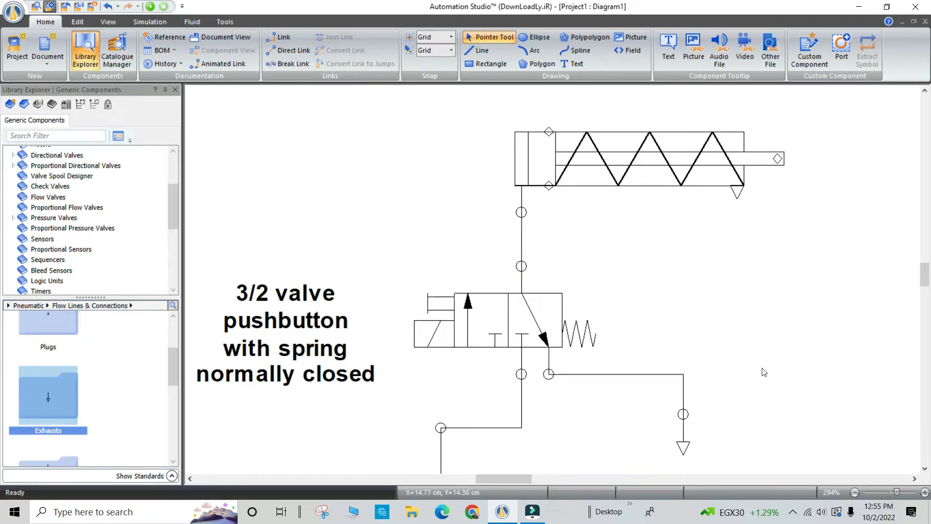
pyautogui.click(574, 64)
pyautogui.click(592, 217)
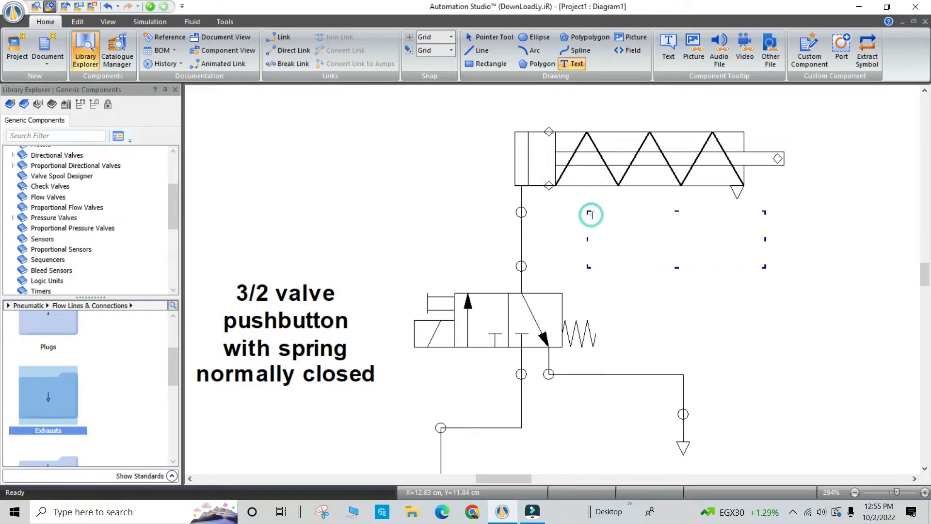
pyautogui.write('cylinder')
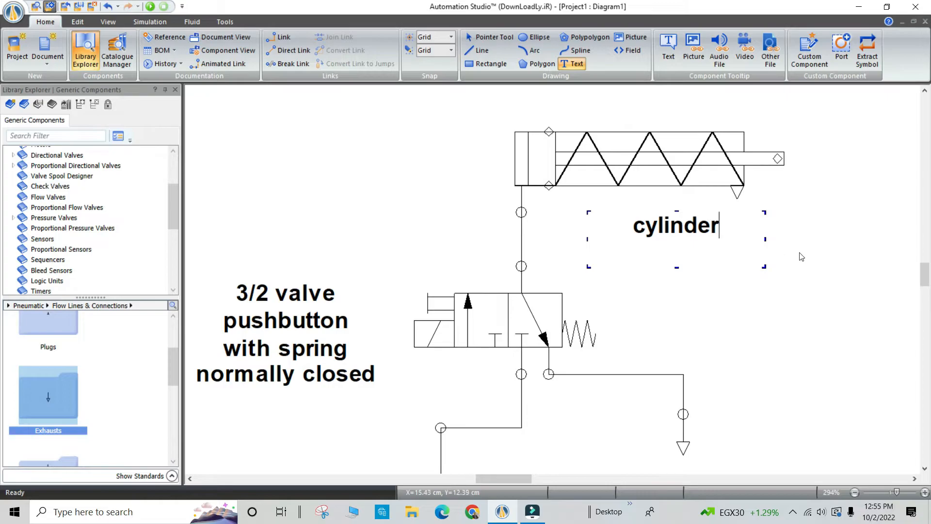
pyautogui.press('Escape')
pyautogui.moveTo(677, 230); pyautogui.dragTo(623, 109)
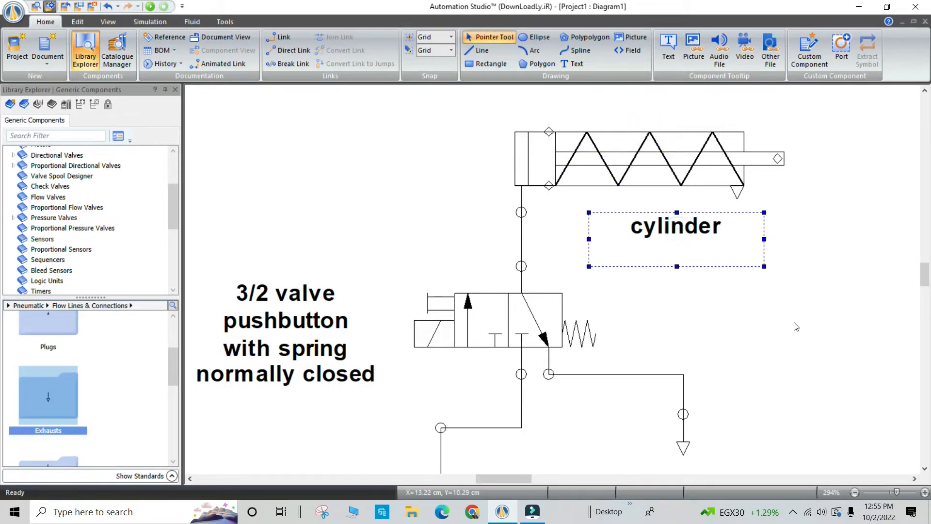
# Add a text label reading "air supply" below the pressure source.
pyautogui.moveTo(925, 281); pyautogui.dragTo(926, 295)
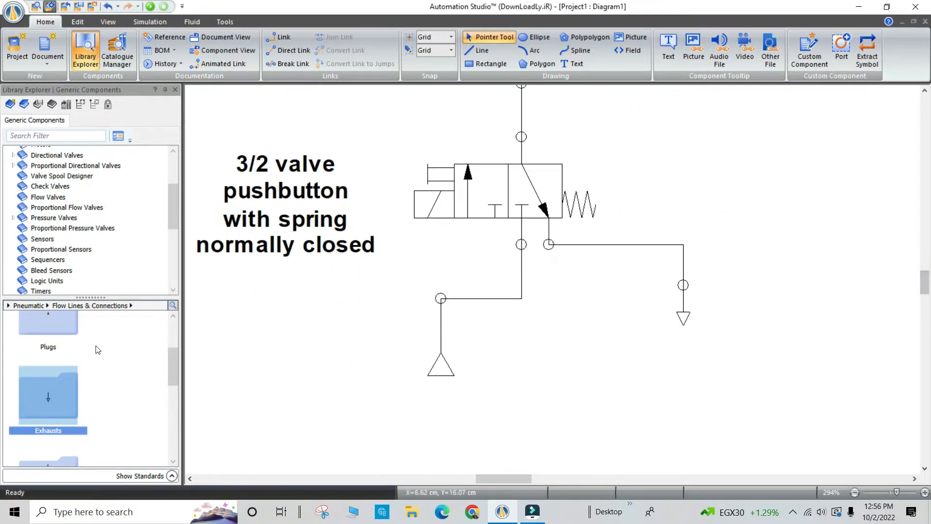
pyautogui.click(572, 63)
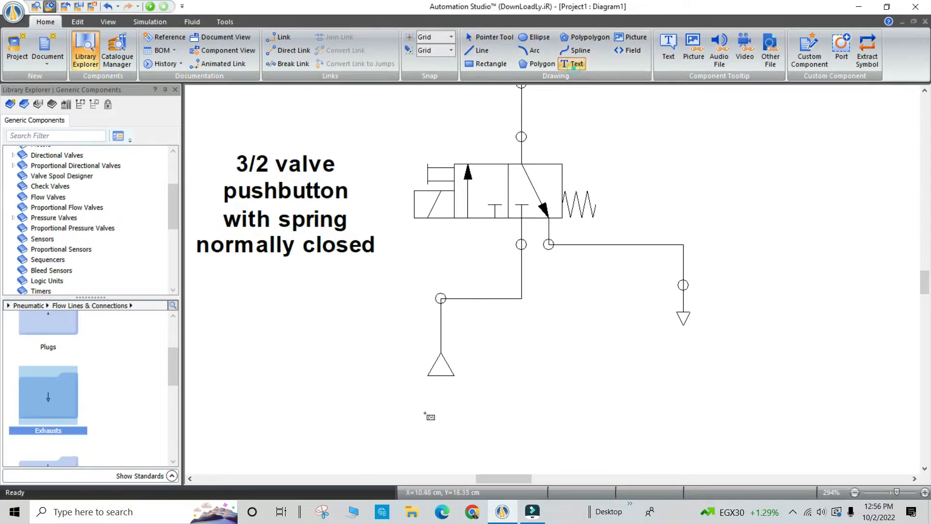
pyautogui.click(379, 394)
pyautogui.write('air')
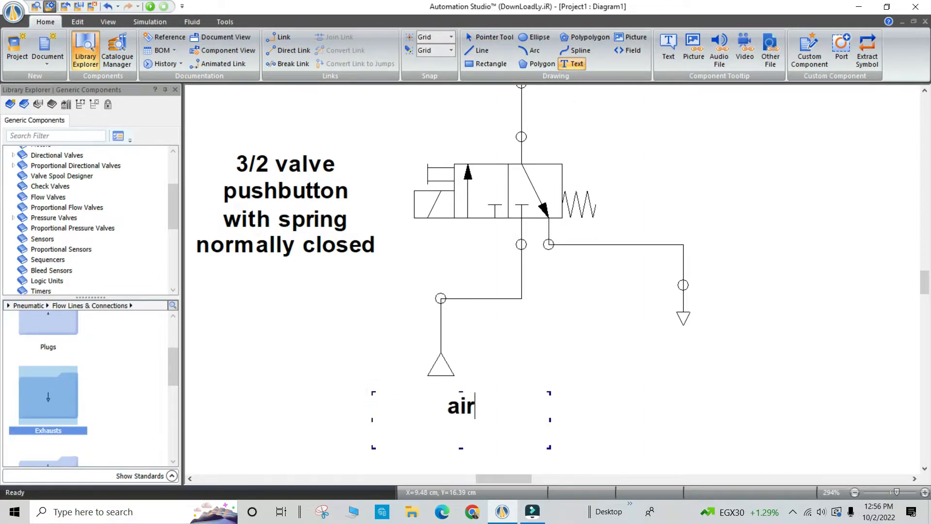
pyautogui.write(' supply')
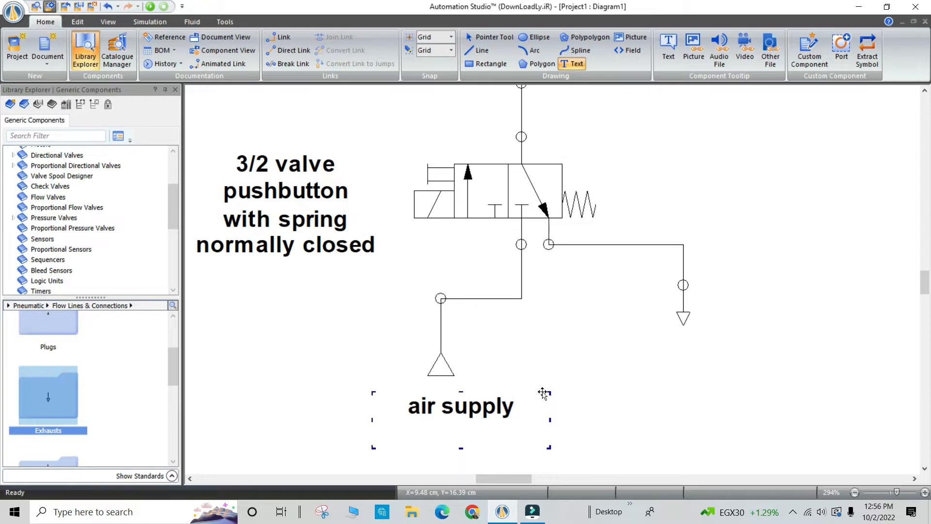
pyautogui.press('Escape')
pyautogui.click(676, 379)
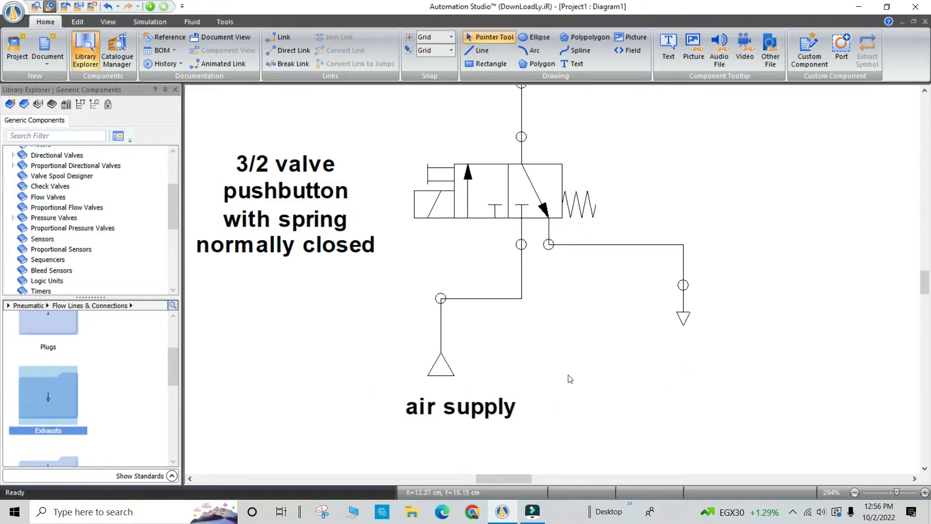
# Add a text label reading "exhaust" and move it directly beneath the exhaust symbol.
pyautogui.click(573, 64)
pyautogui.click(655, 344)
pyautogui.write('exhaust')
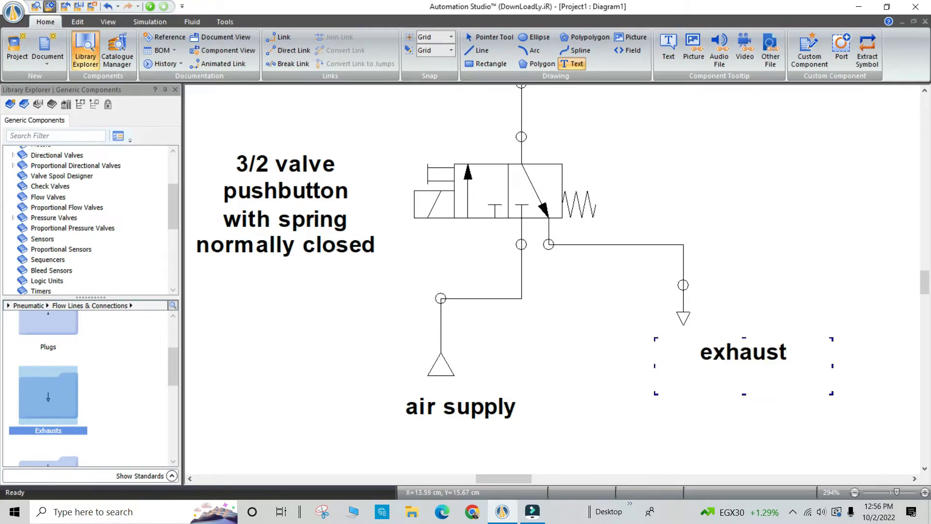
pyautogui.press('Escape')
pyautogui.click(773, 350)
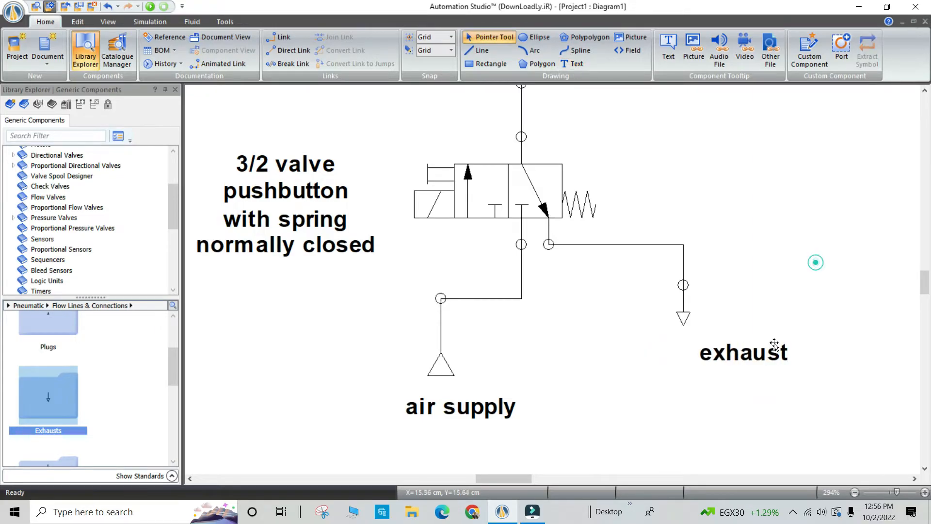
pyautogui.click(854, 332)
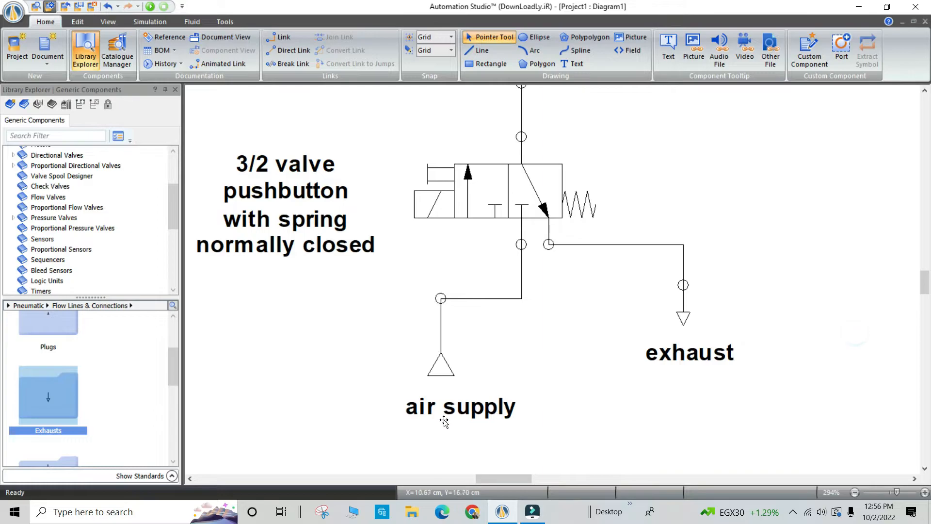
# Move the "air supply" label up and left so it sits directly beneath the pressure source.
pyautogui.moveTo(455, 413); pyautogui.dragTo(439, 407)
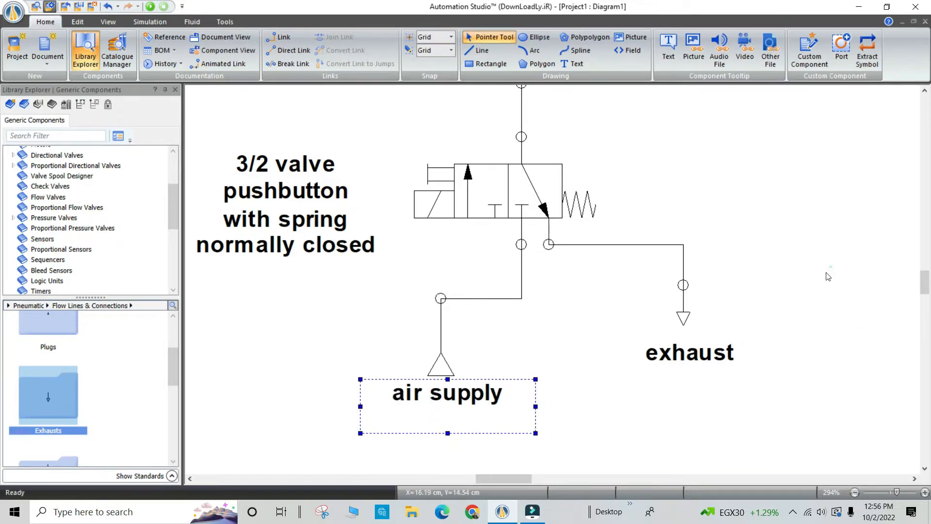
pyautogui.click(832, 271)
pyautogui.scroll(2, 824, 279)
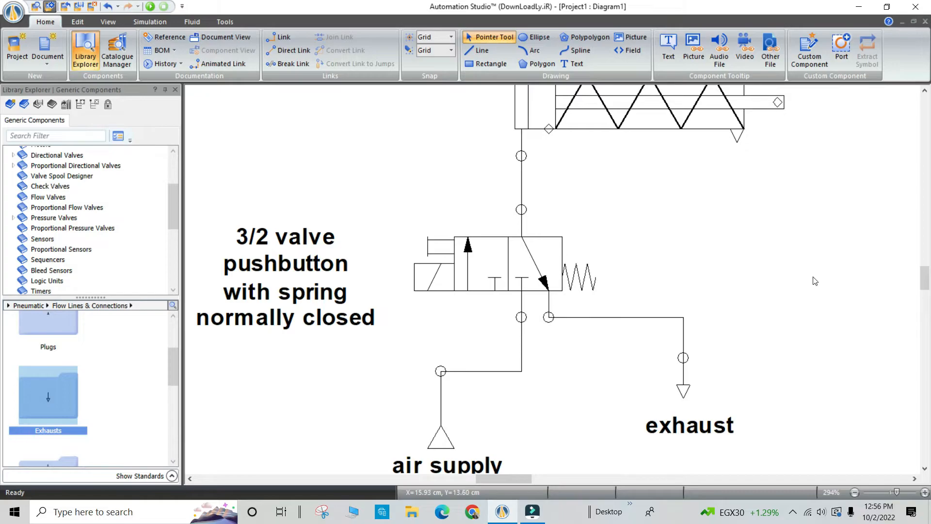
pyautogui.keyDown('ctrl'); pyautogui.scroll(-2, 814, 281); pyautogui.keyUp('ctrl')
pyautogui.scroll(-1, 920, 279)
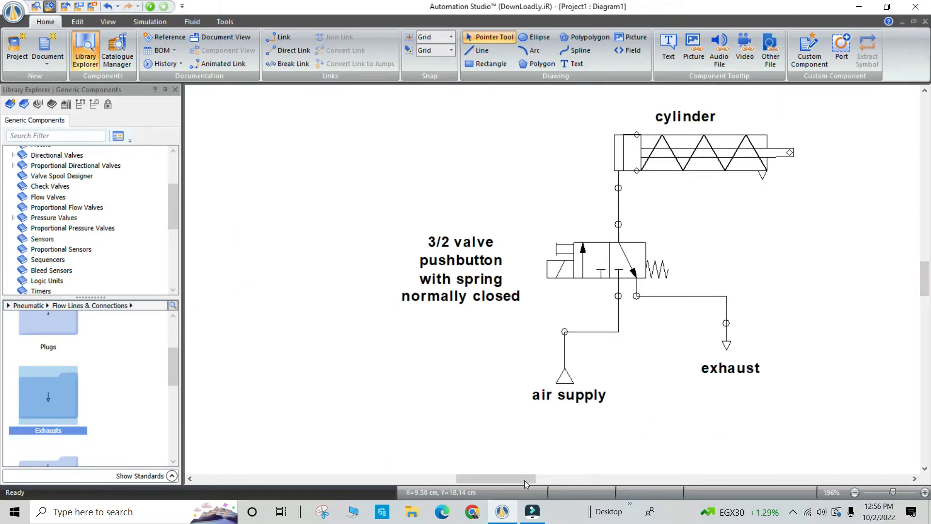